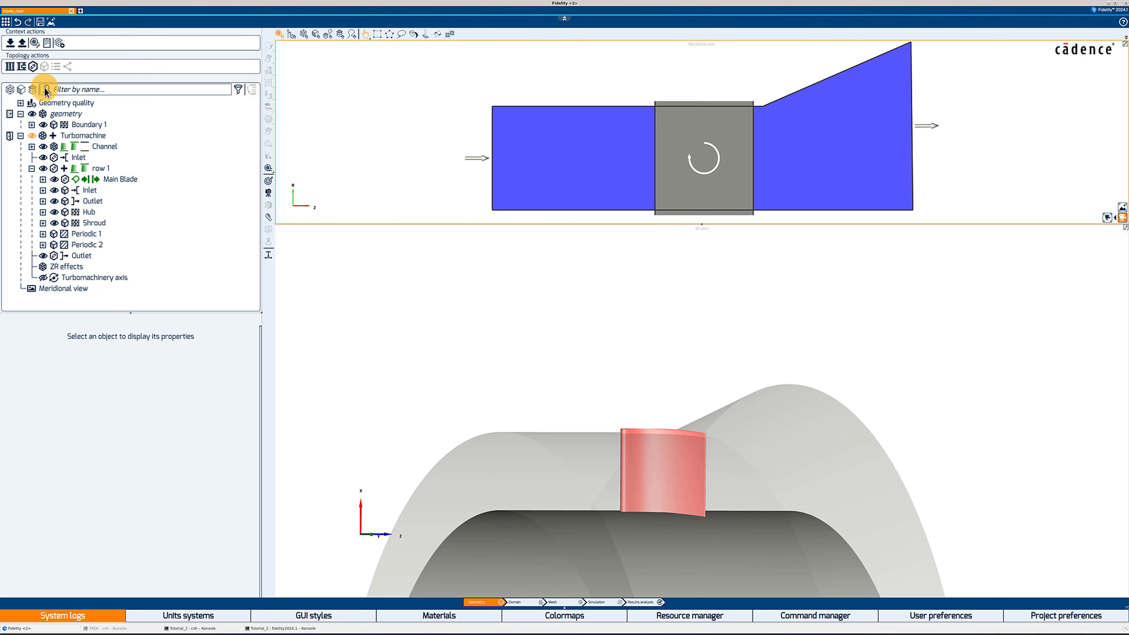
Open the separate CAD geometry view beside the turbomachine views and display the imported geometry in it.
click(32, 46)
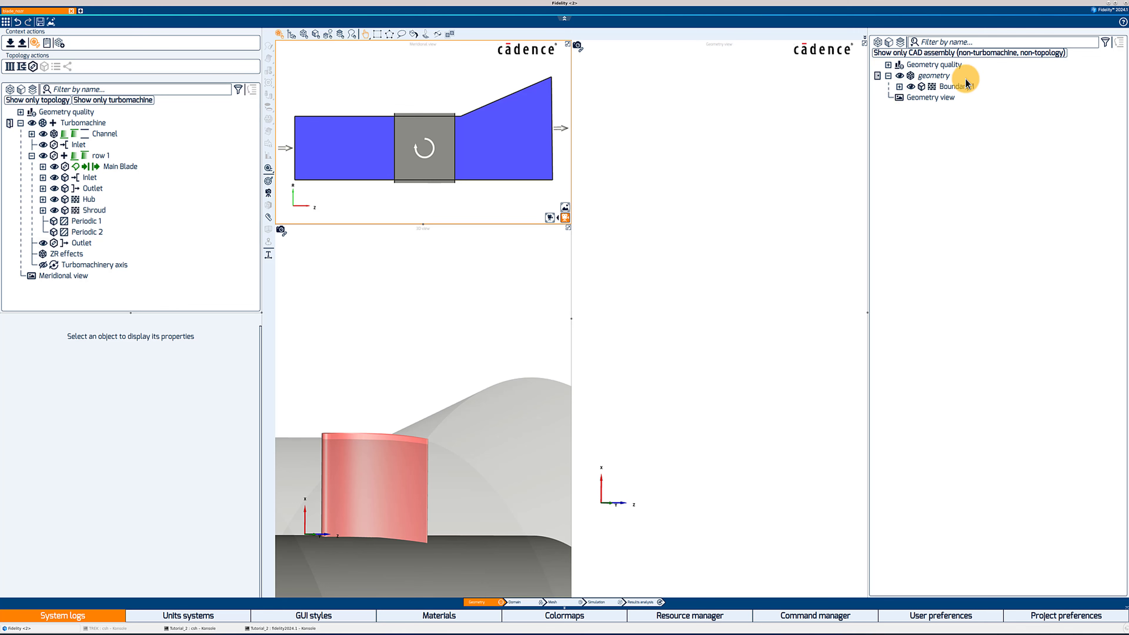
click(877, 78)
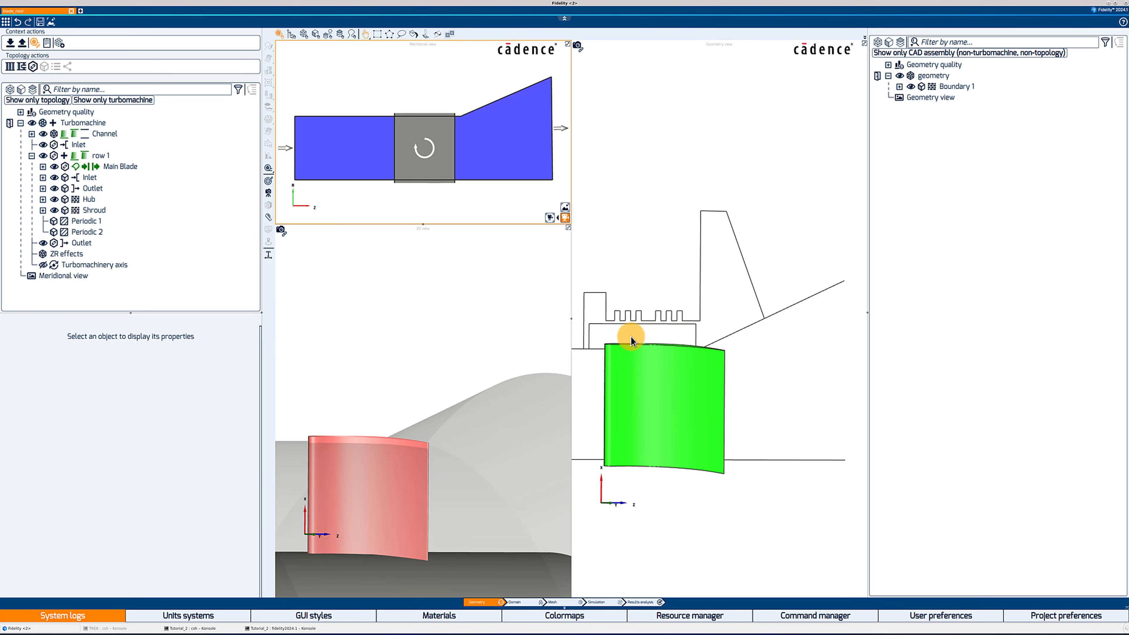
scroll(673, 298, down, 2)
middle_drag(671, 330, 677, 299)
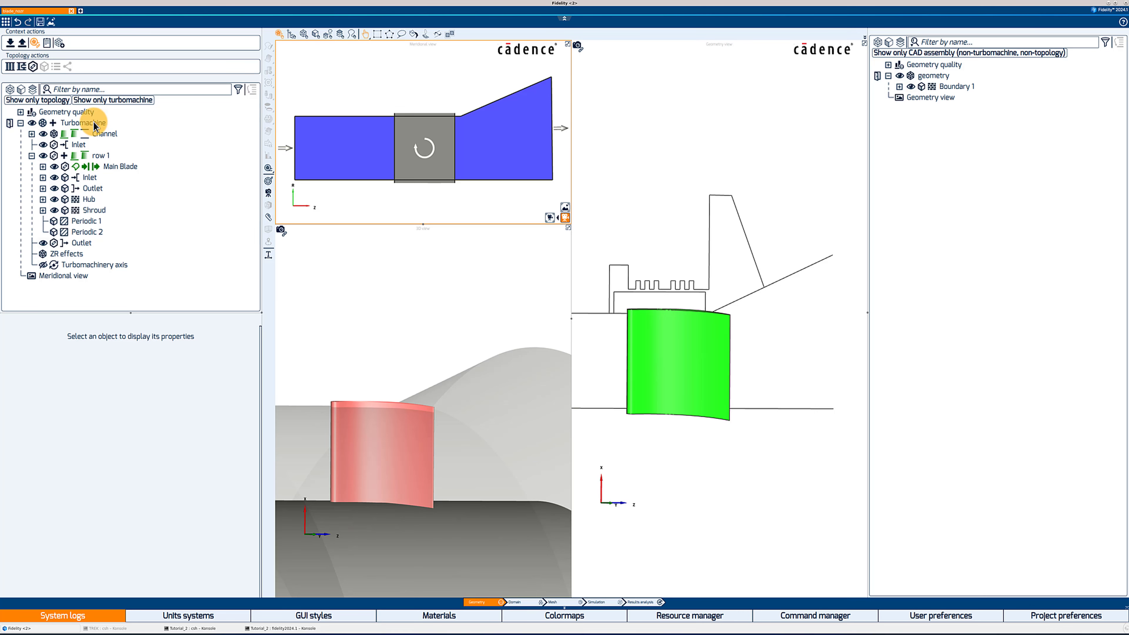
Add a ZR effect with 2 channel connections to the turbomachine and expand its entities in the tree.
click(84, 123)
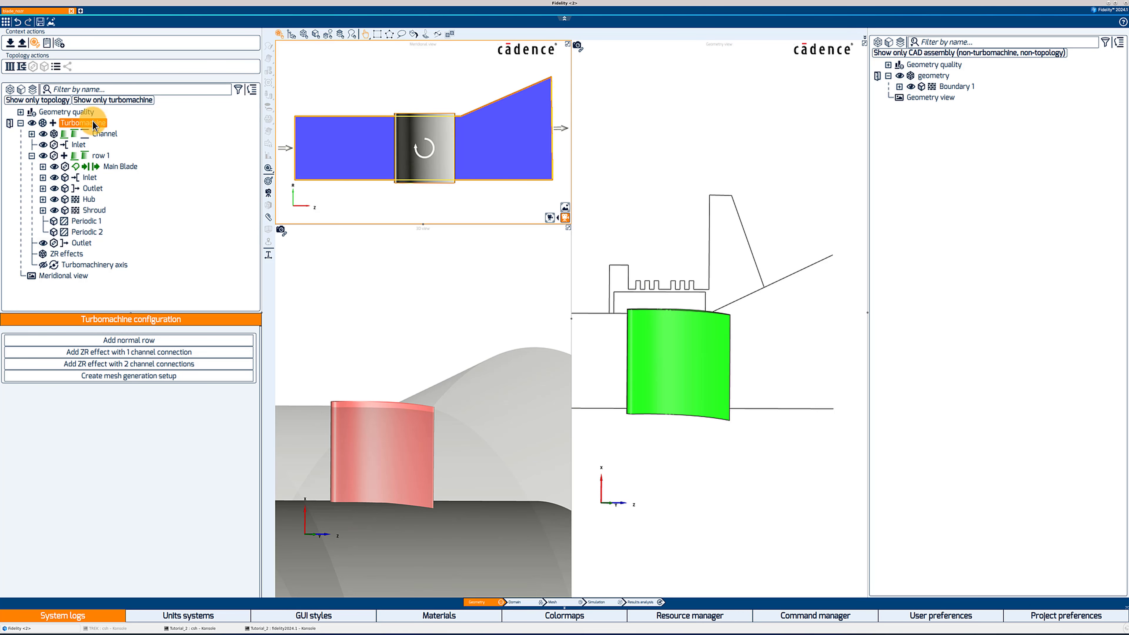
click(77, 366)
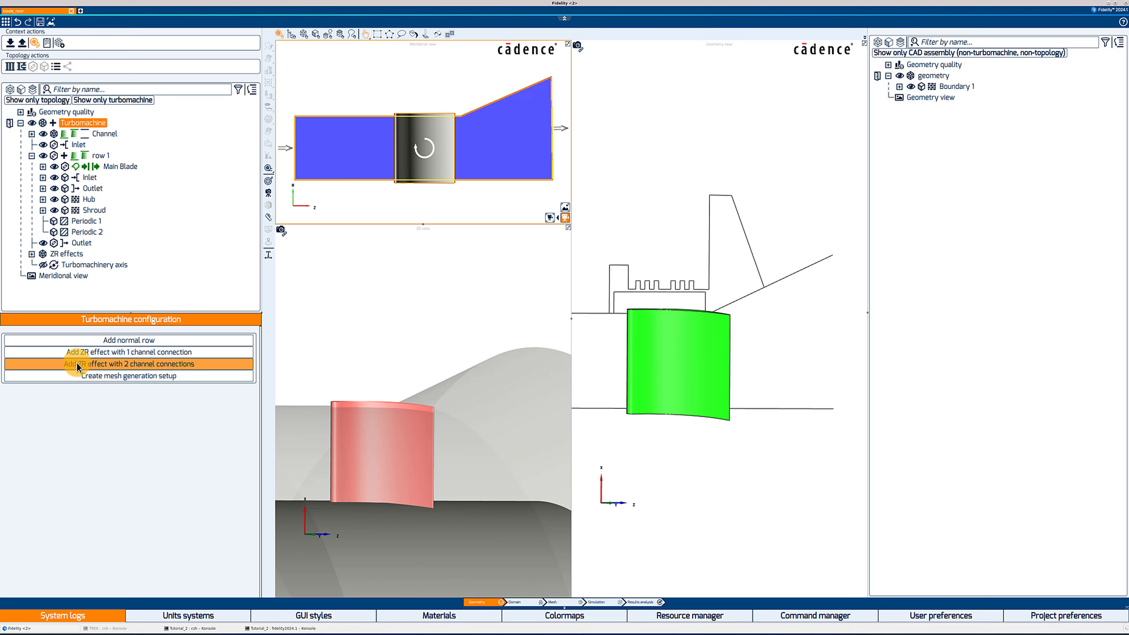
click(32, 254)
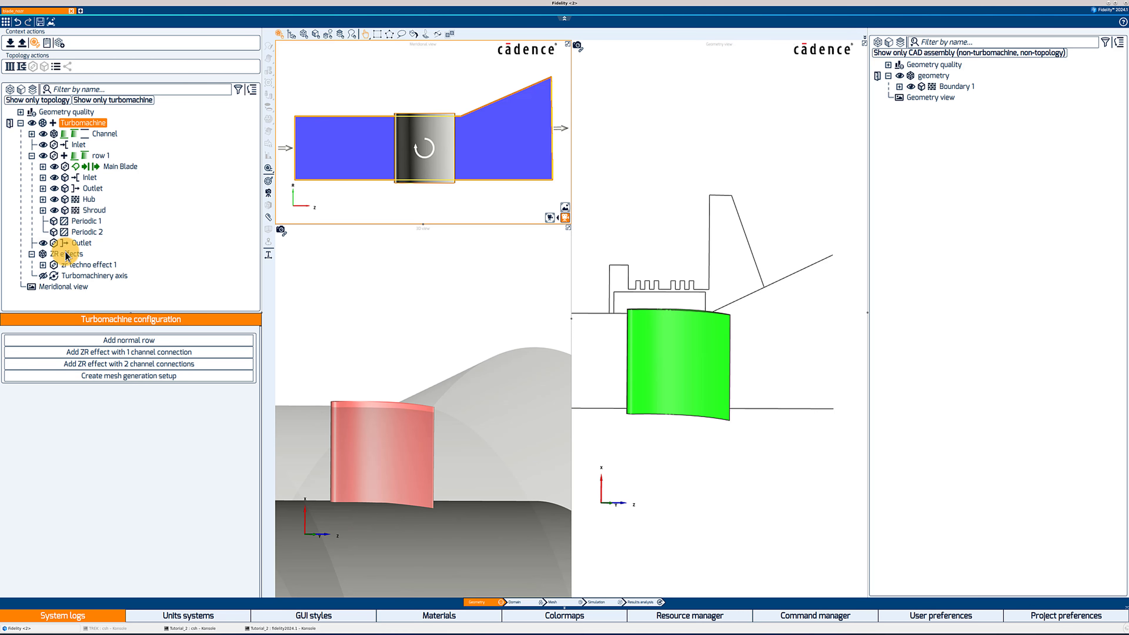
click(42, 265)
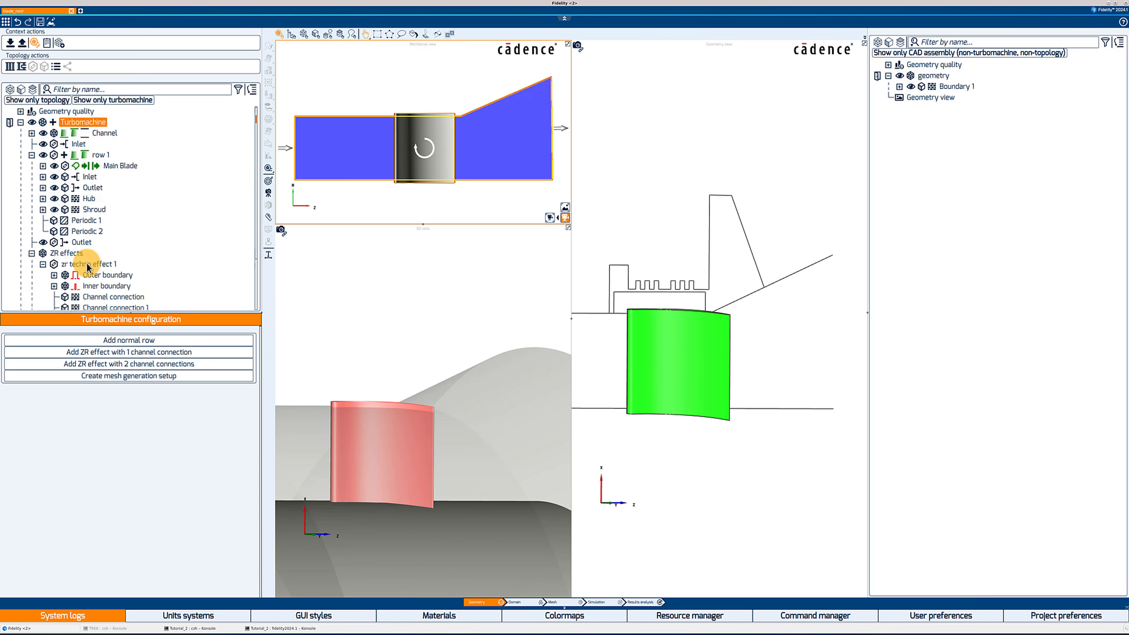
scroll(84, 263, down, 1)
scroll(111, 244, down, 2)
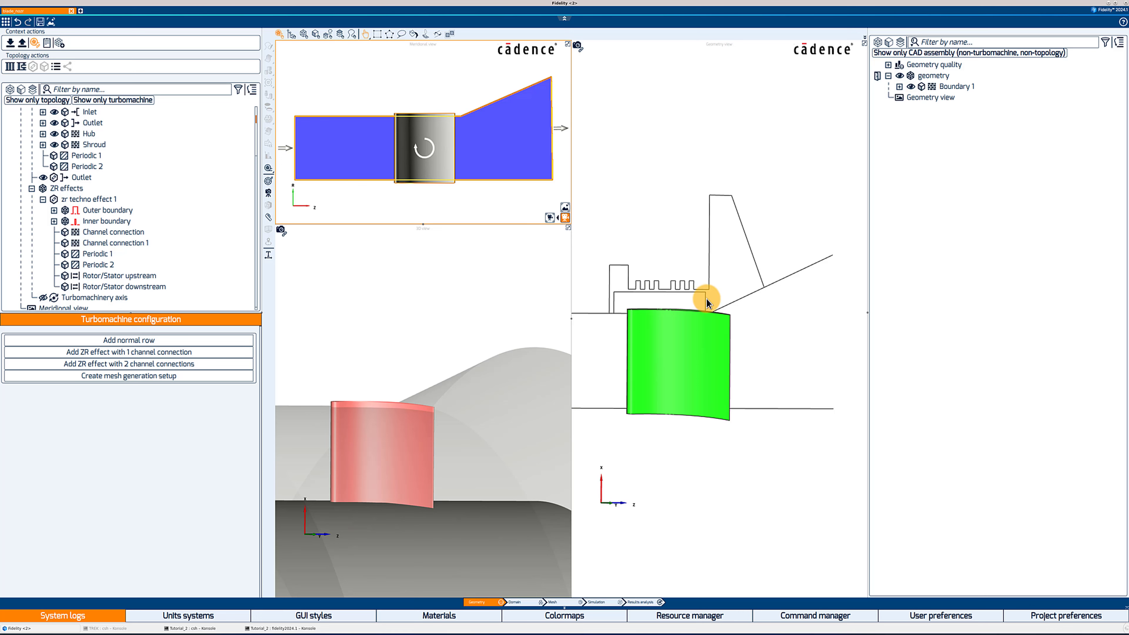
Hide the rotor_ps and rotor_ss blade surfaces in the CAD geometry.
click(774, 219)
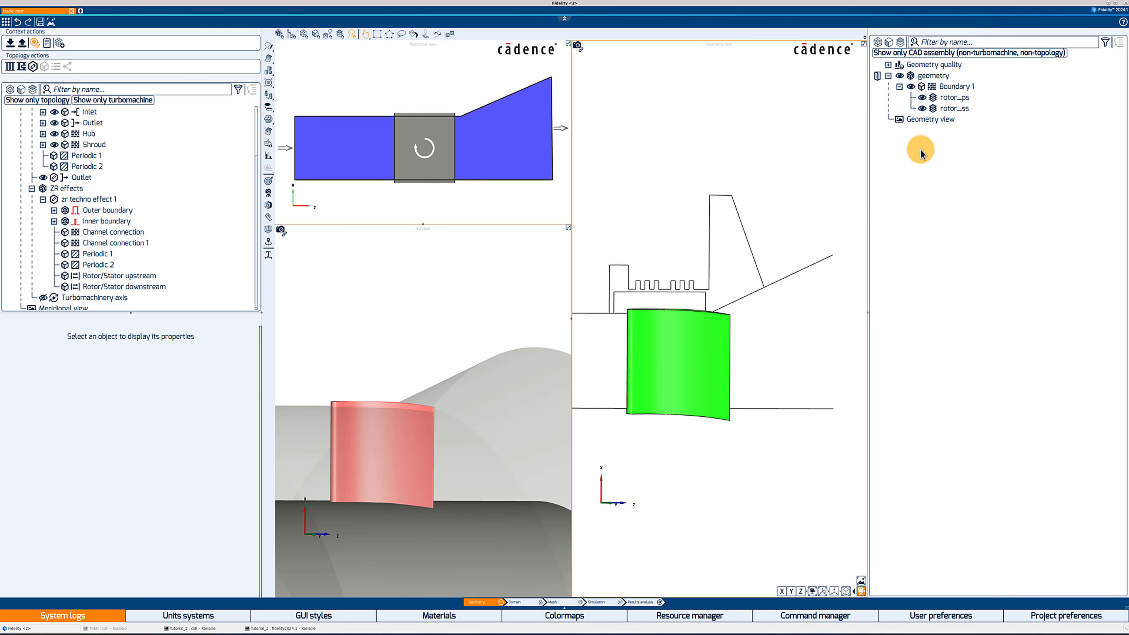
click(922, 110)
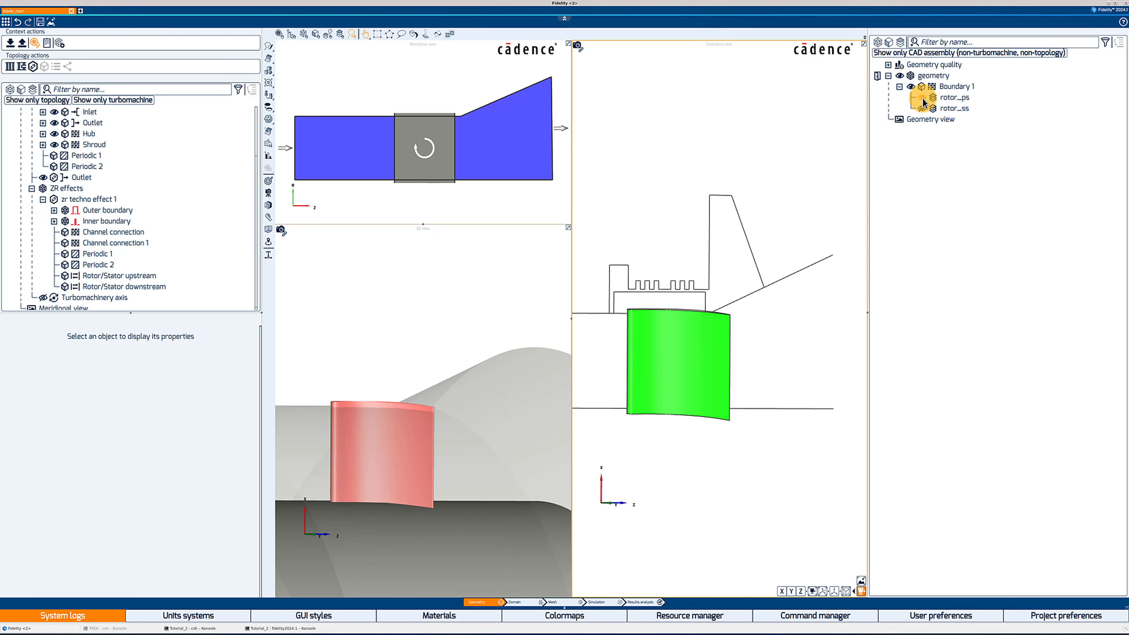
click(922, 99)
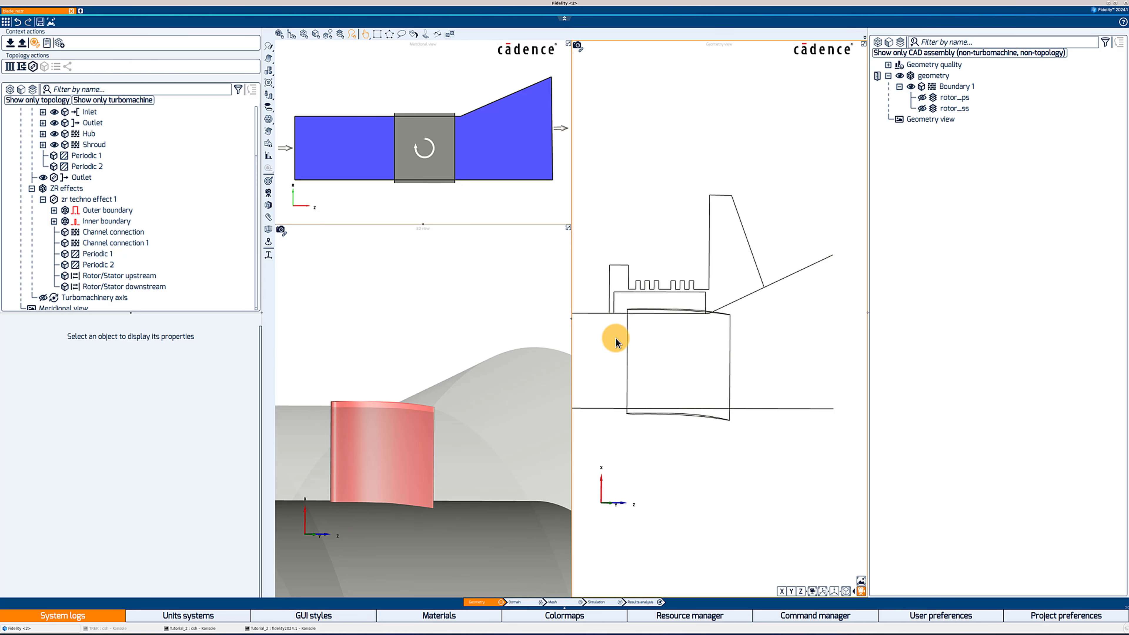
Hide the blade tip curves and the shroud curves in the geometry view, leaving the cavity curves displayed.
scroll(616, 336, up, 1)
scroll(663, 361, up, 1)
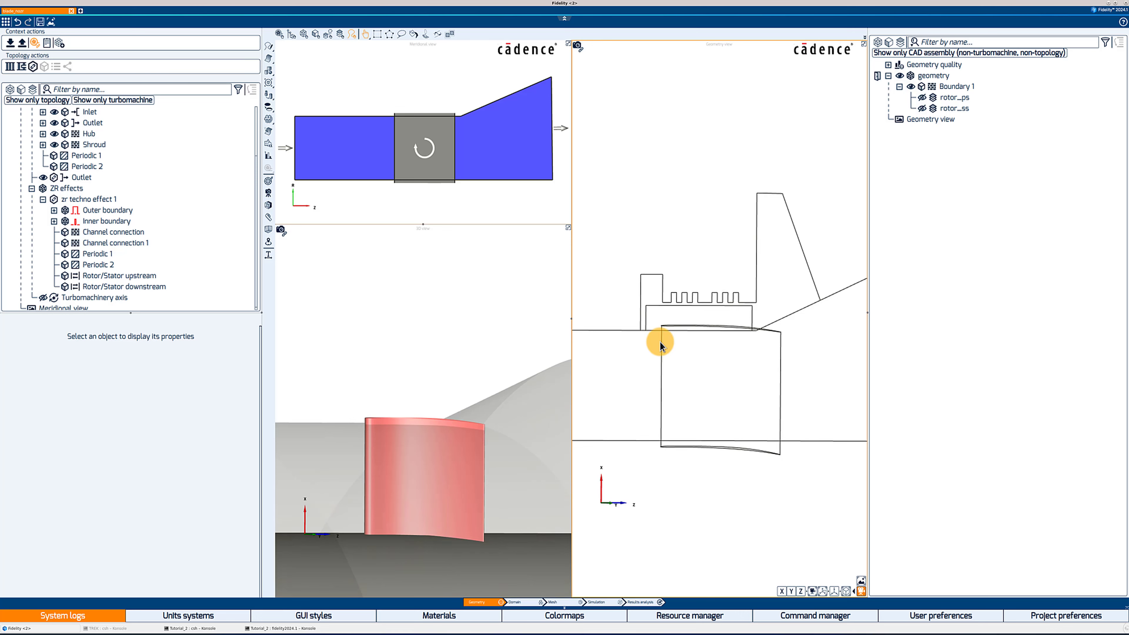
click(673, 327)
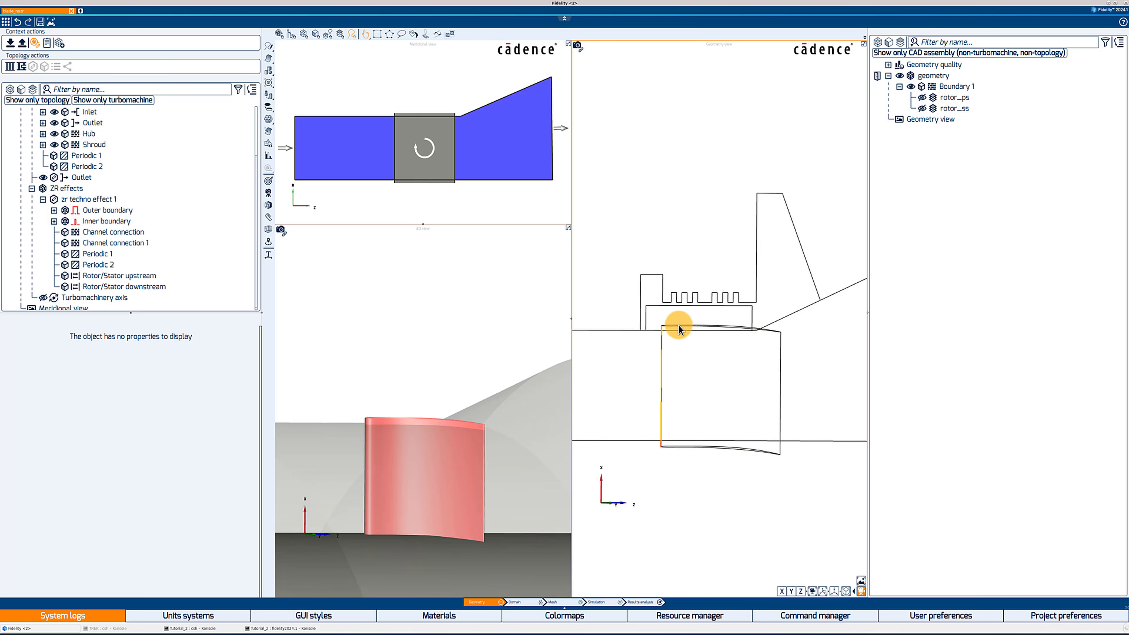
click(685, 329)
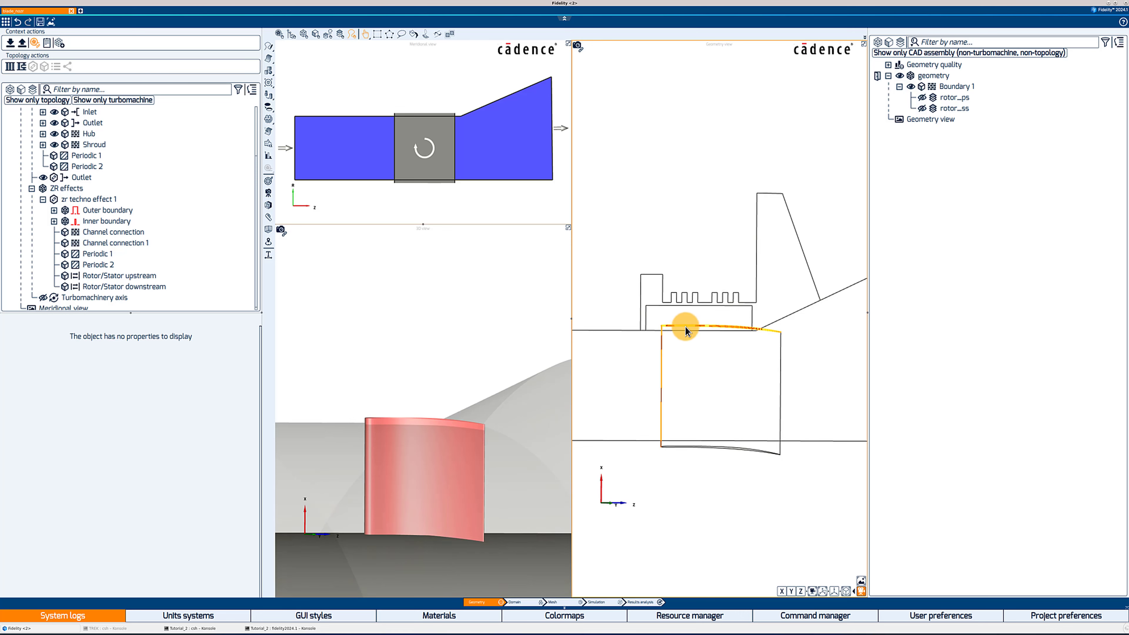
click(785, 321)
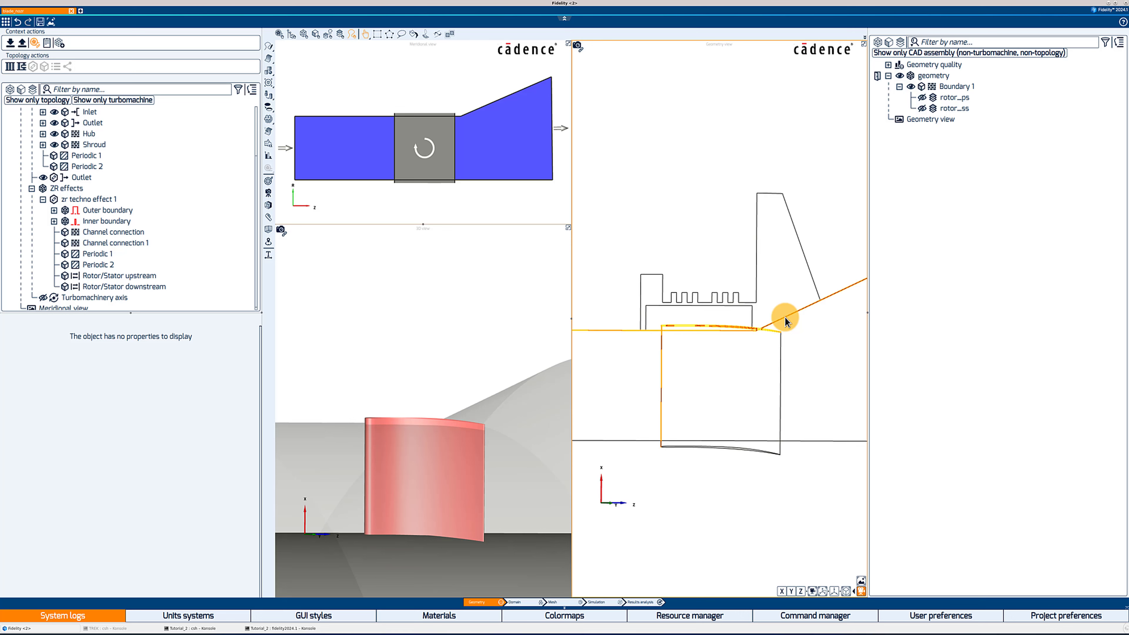
click(781, 357)
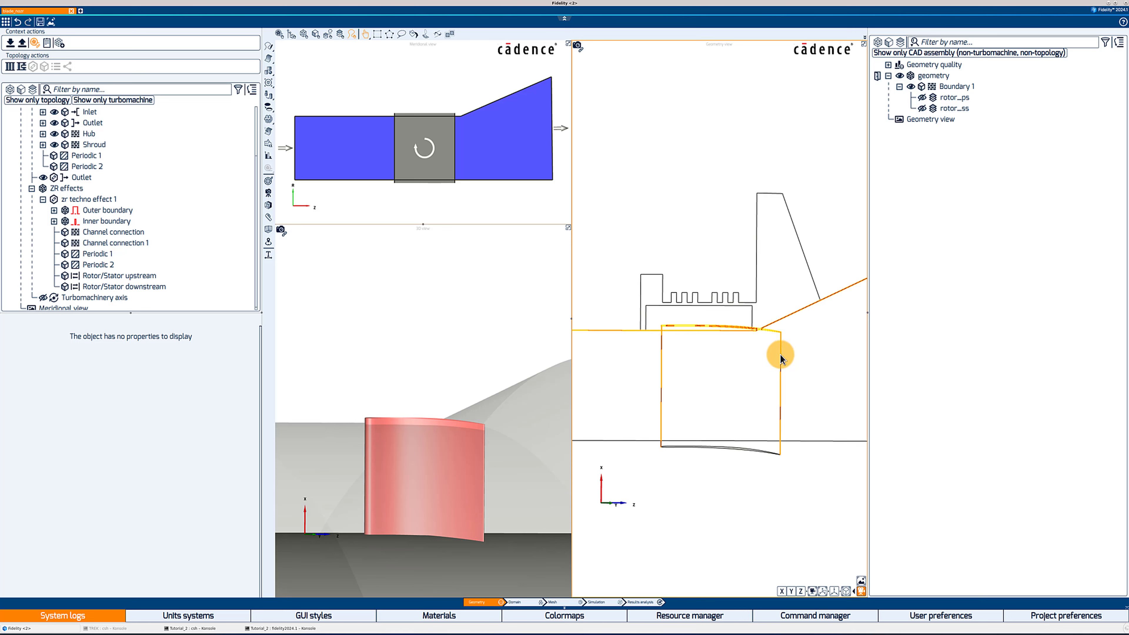
right_click(782, 358)
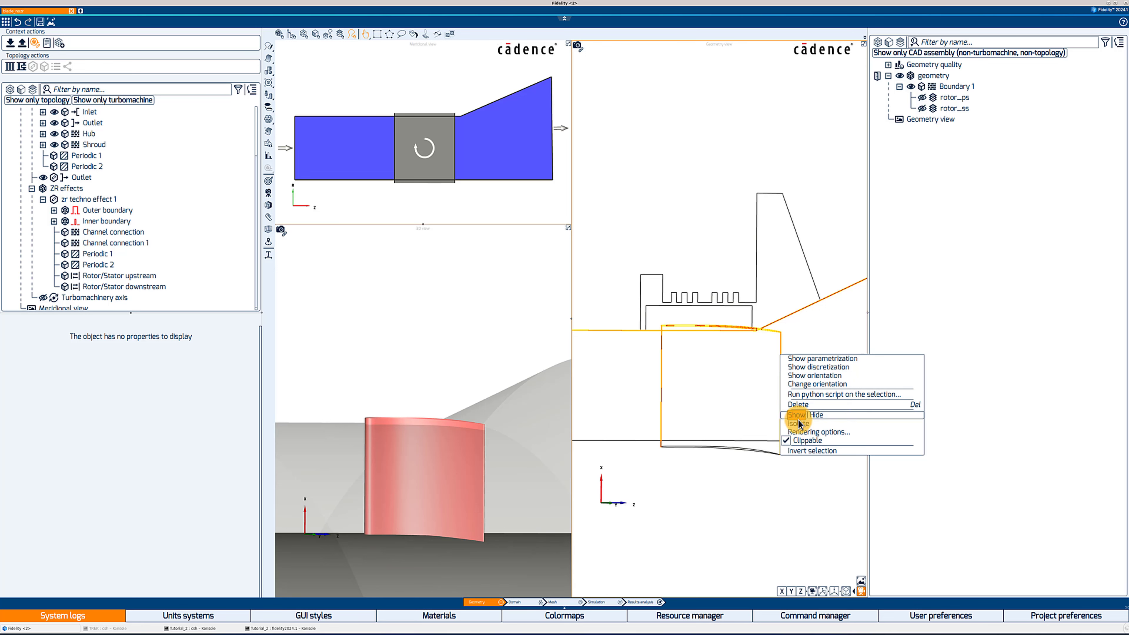
click(812, 423)
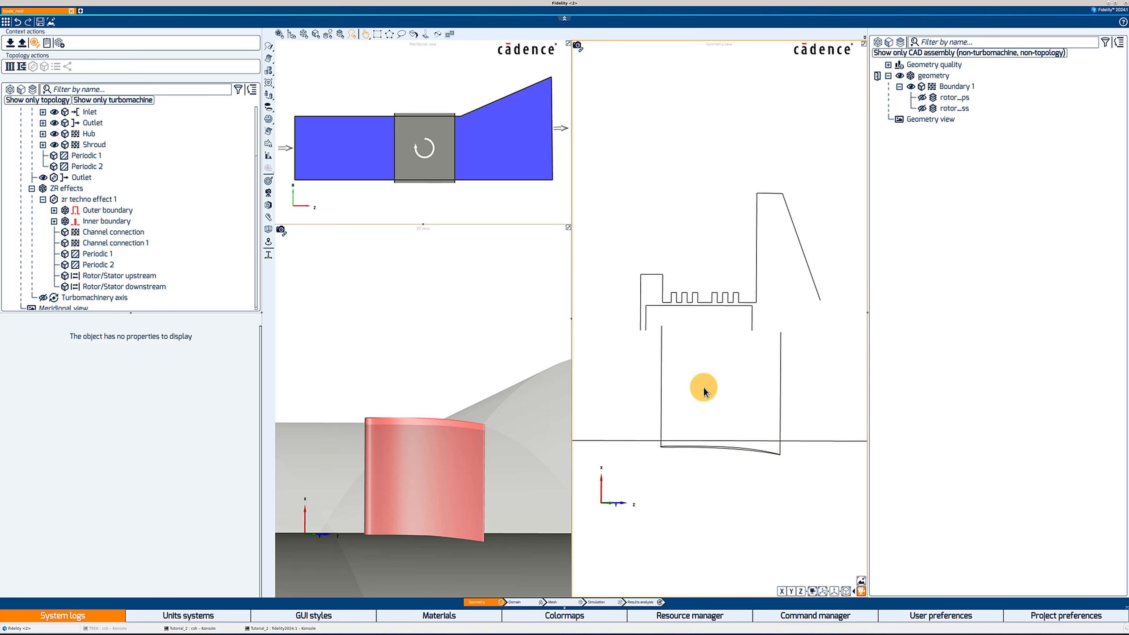
Hide the blade's leading-edge and trailing-edge curves in the geometry view.
click(661, 373)
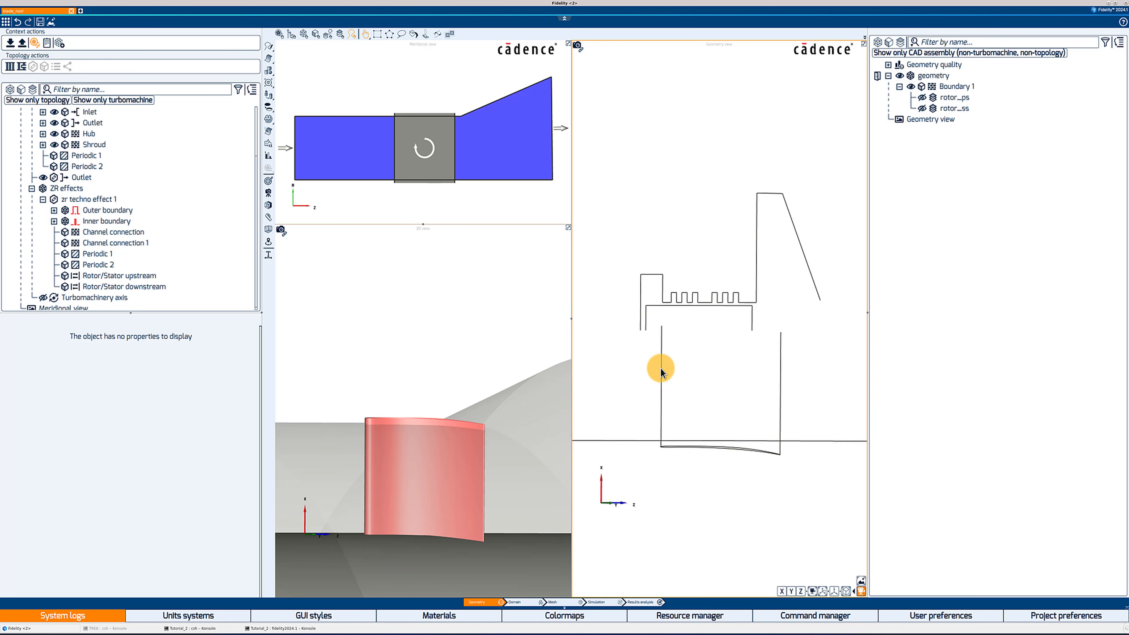
ctrl+click(780, 366)
right_click(781, 365)
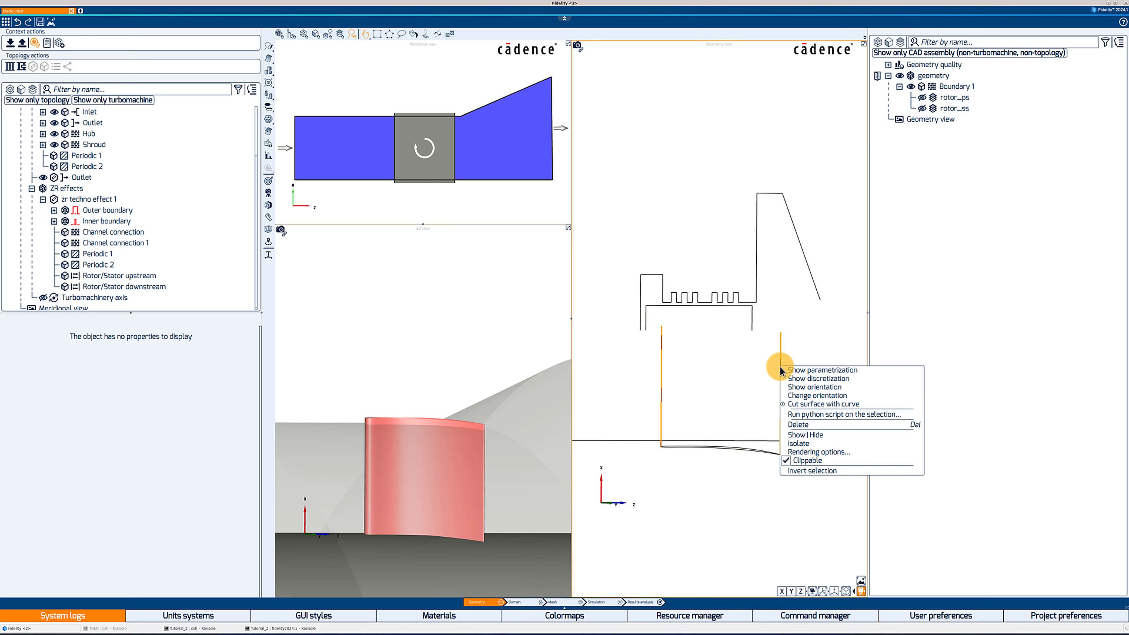
click(819, 435)
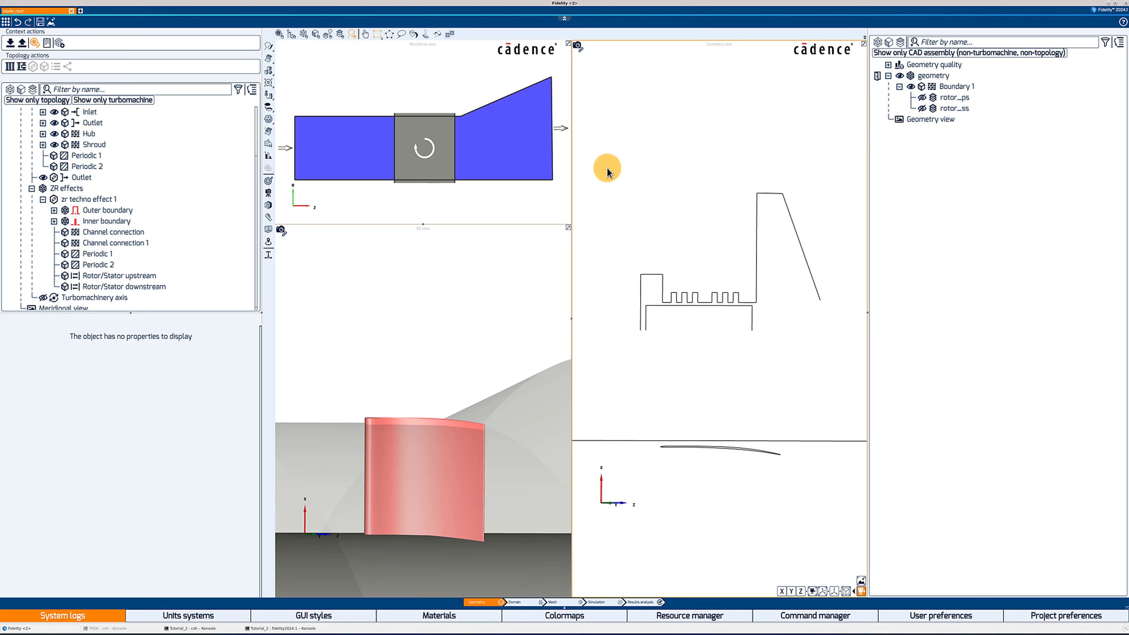
Link the three cavity curves above the blade to the channel as meridional curves and close the separate geometry view.
drag(601, 162, 676, 252)
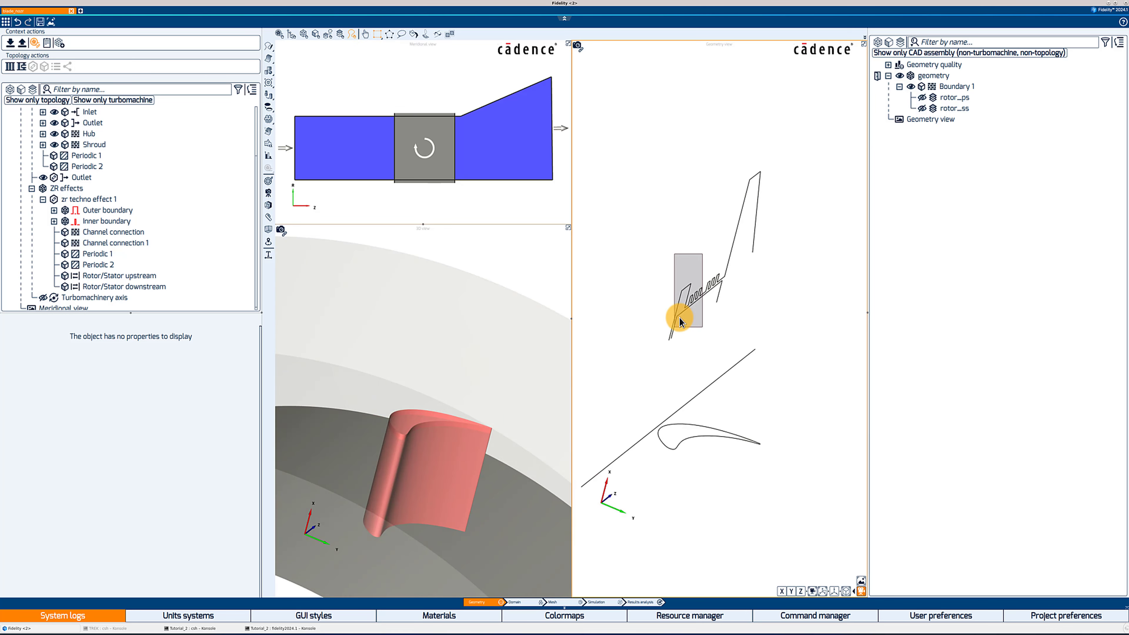
mouse_move(612, 236)
mouse_down()
mouse_move(599, 195)
mouse_move(593, 236)
mouse_up()
drag(628, 147, 863, 347)
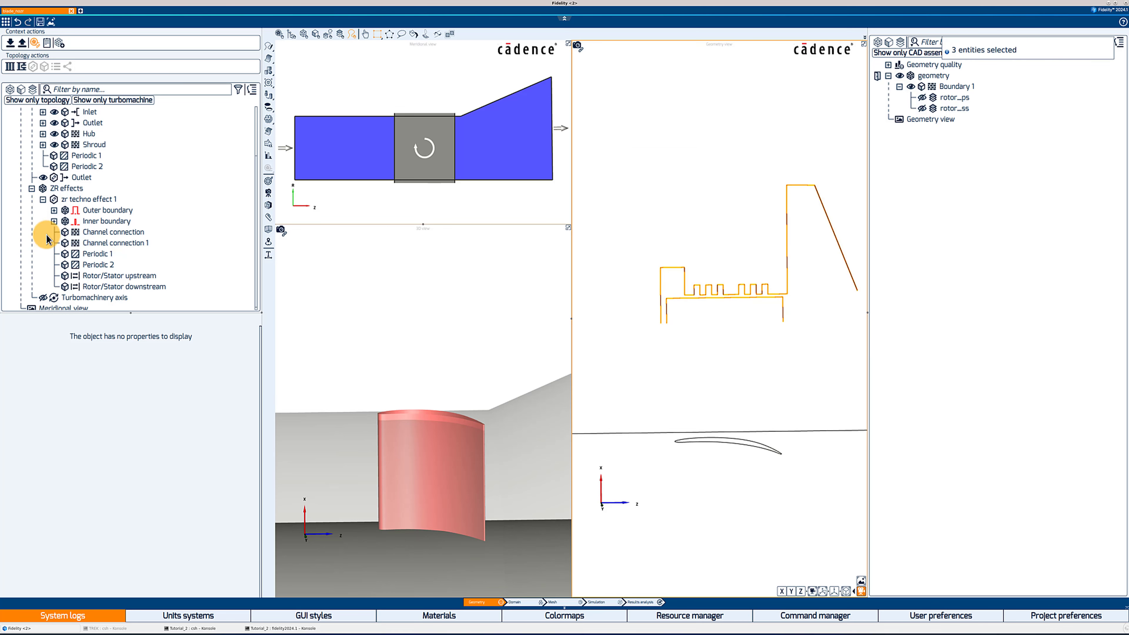
scroll(58, 225, up, 1)
scroll(58, 226, up, 3)
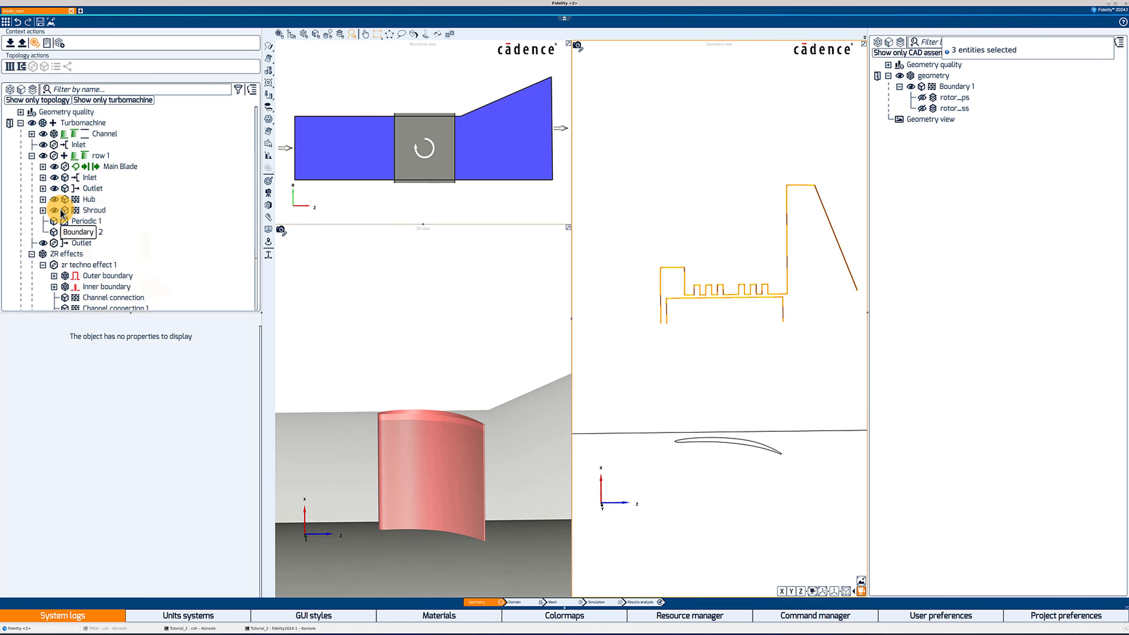
click(84, 134)
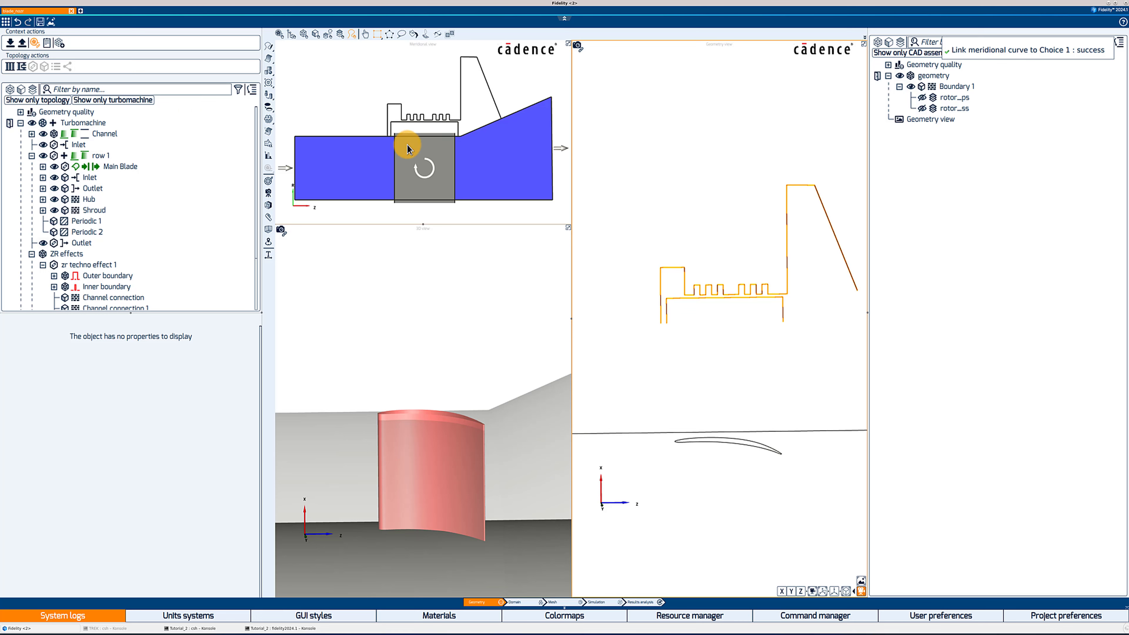
click(34, 43)
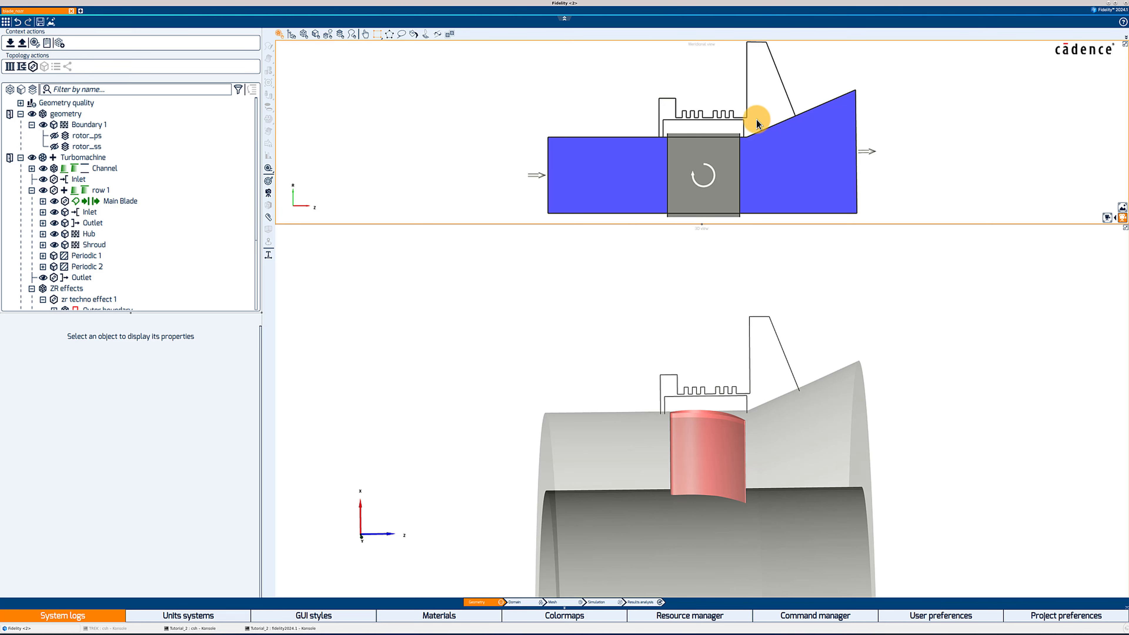
Define the ZR effect's outer boundary from the toothed cavity curve and its inner boundary from the curve just above the blade.
click(86, 301)
scroll(85, 294, down, 3)
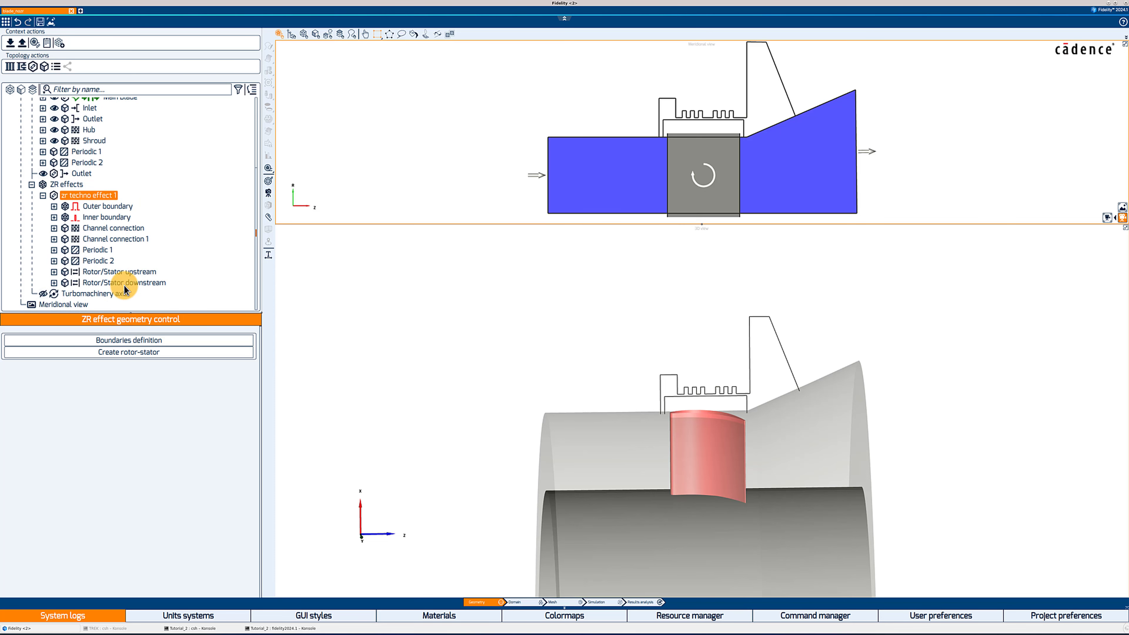
click(143, 342)
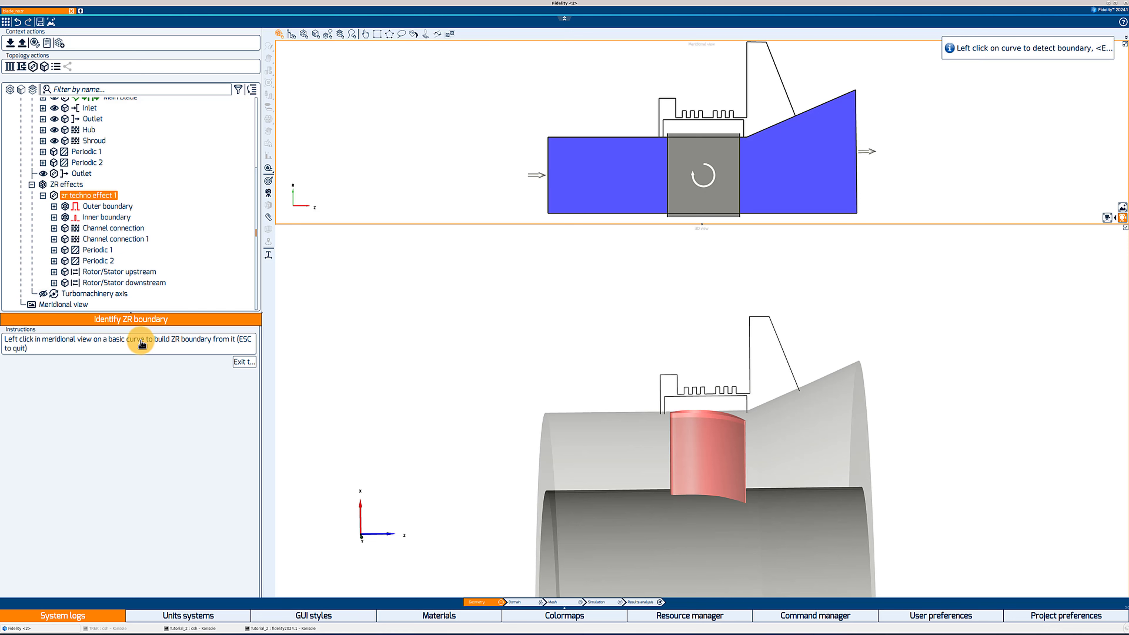
click(668, 102)
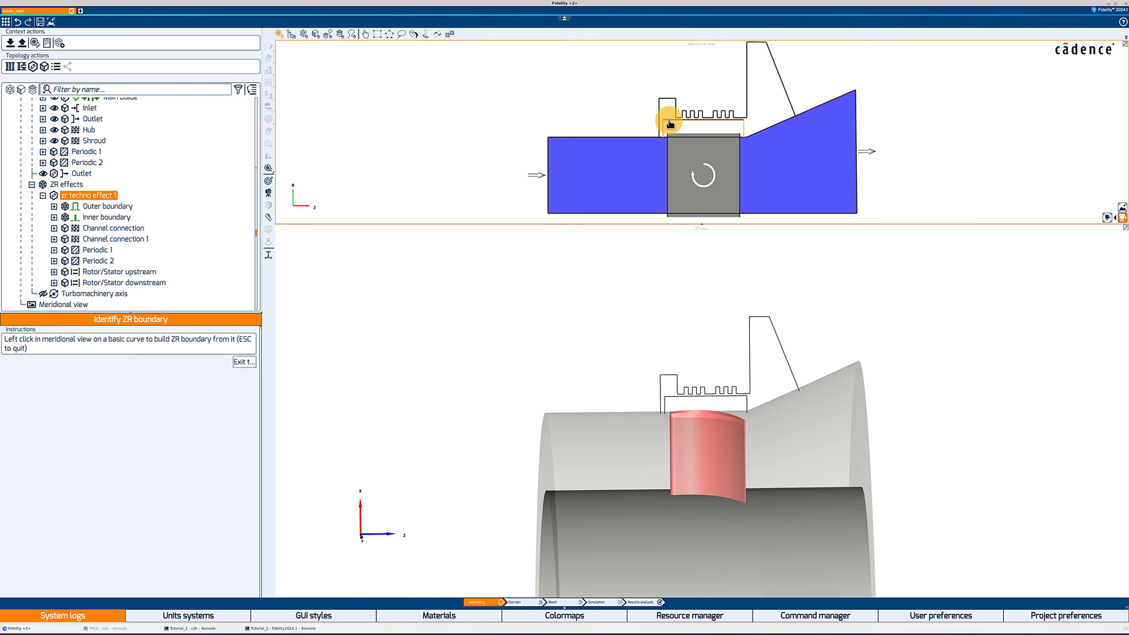
click(669, 124)
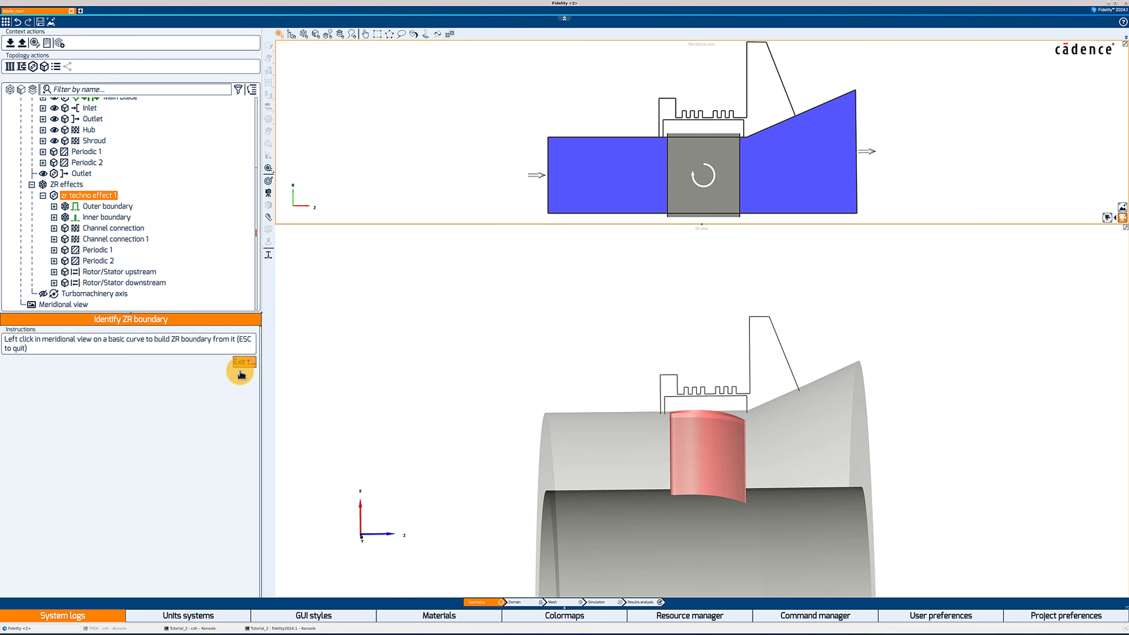
click(246, 361)
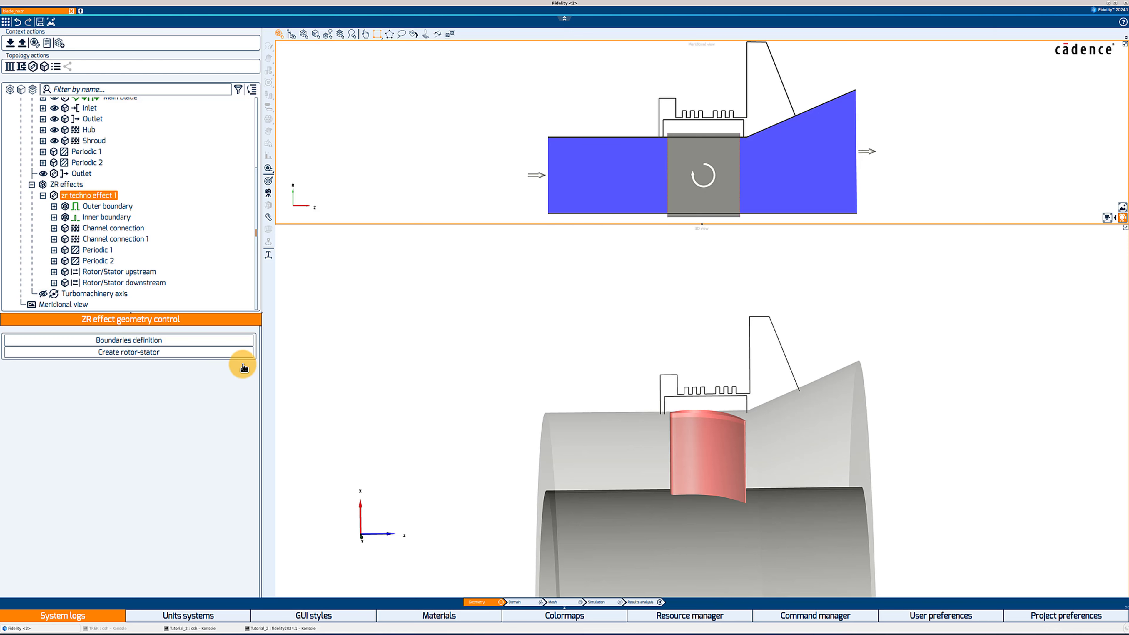
Create a ZR effect rotor-stator line across the narrow gap between the outer and inner boundaries, midway between the two groups of teeth.
click(119, 352)
scroll(720, 105, up, 3)
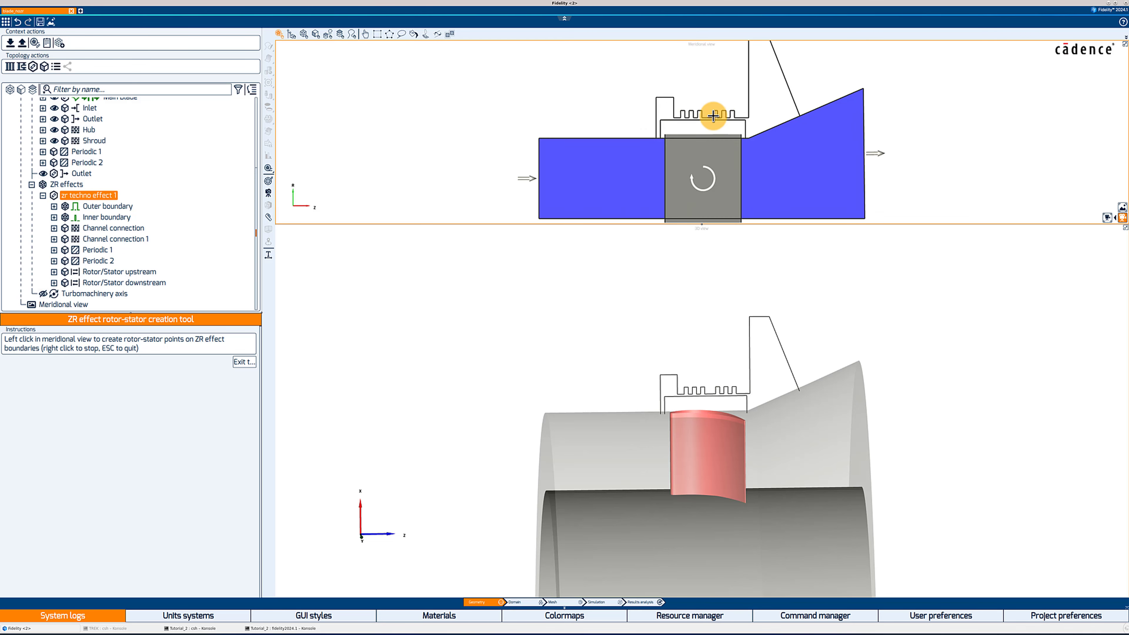
scroll(715, 102, up, 3)
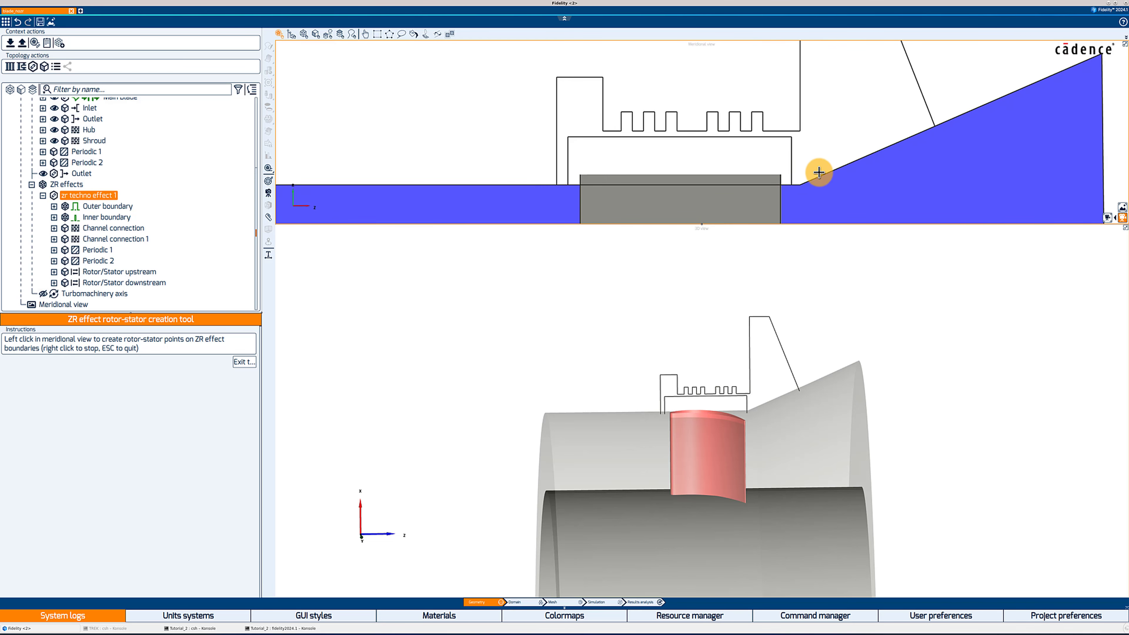
scroll(708, 129, up, 4)
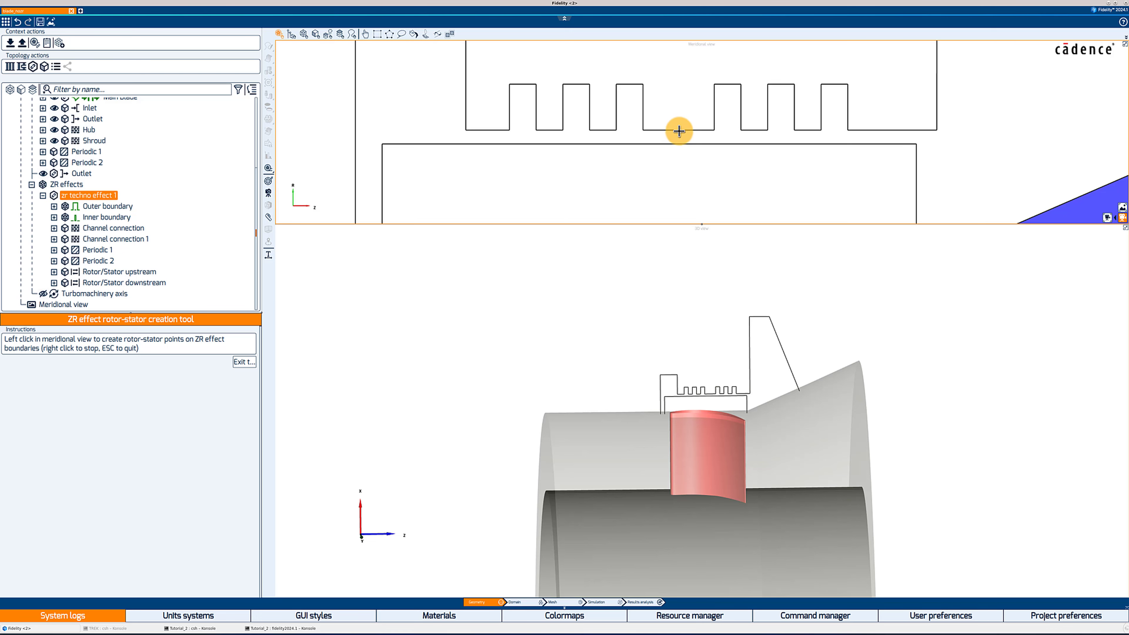
click(679, 130)
click(679, 144)
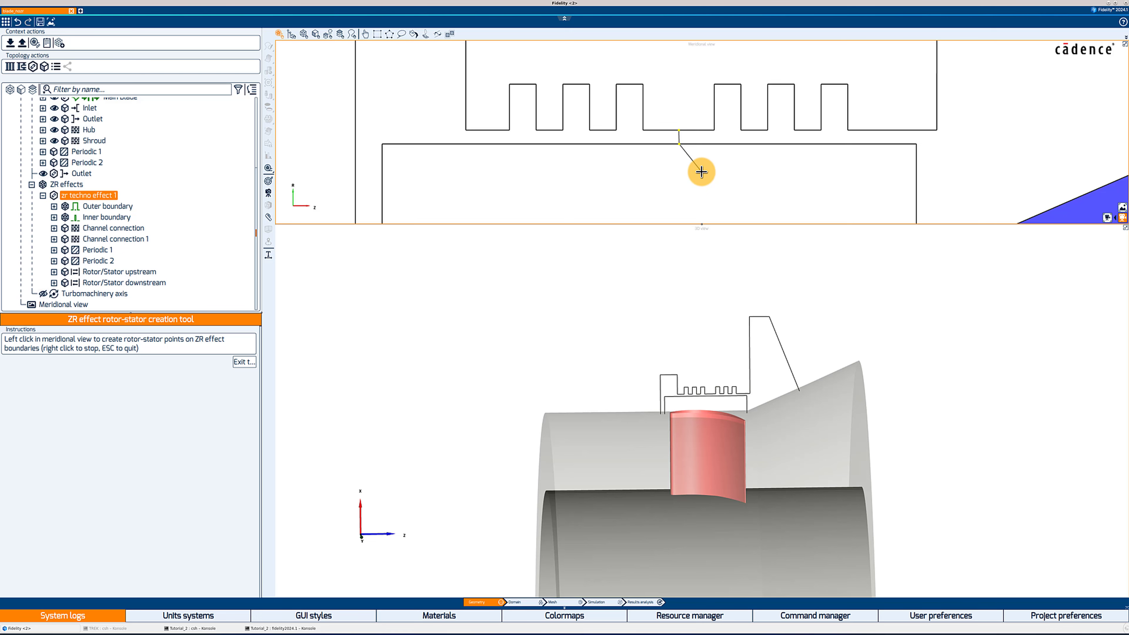
right_click(699, 182)
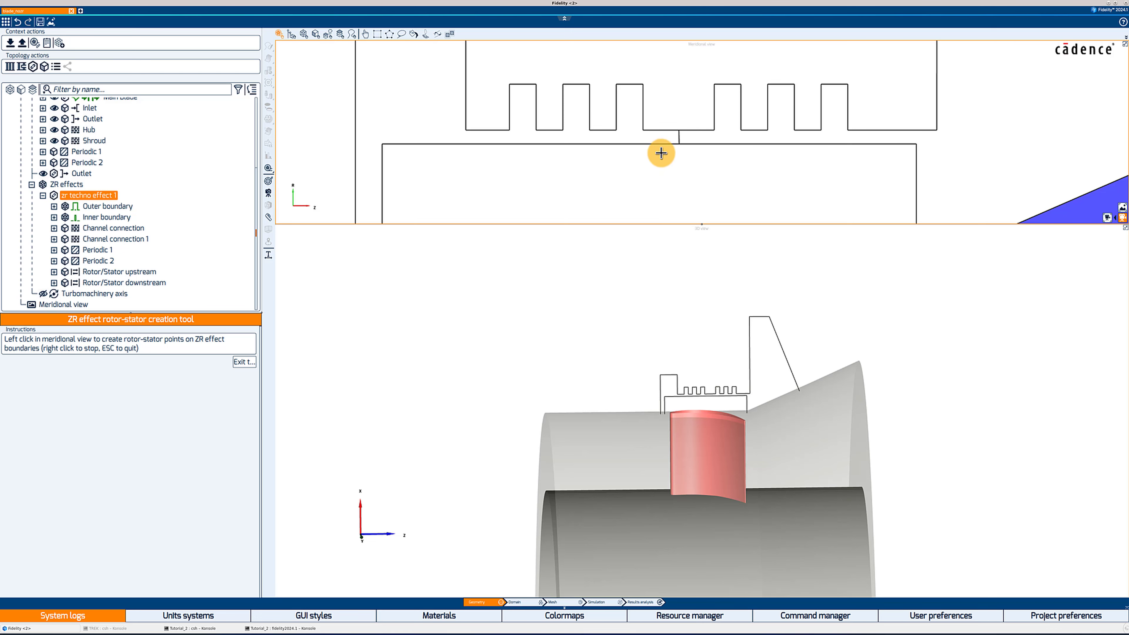
Redraw the rotor-stator line across the gap, settling it midway between the two groups of teeth, and exit the creation tool.
click(663, 130)
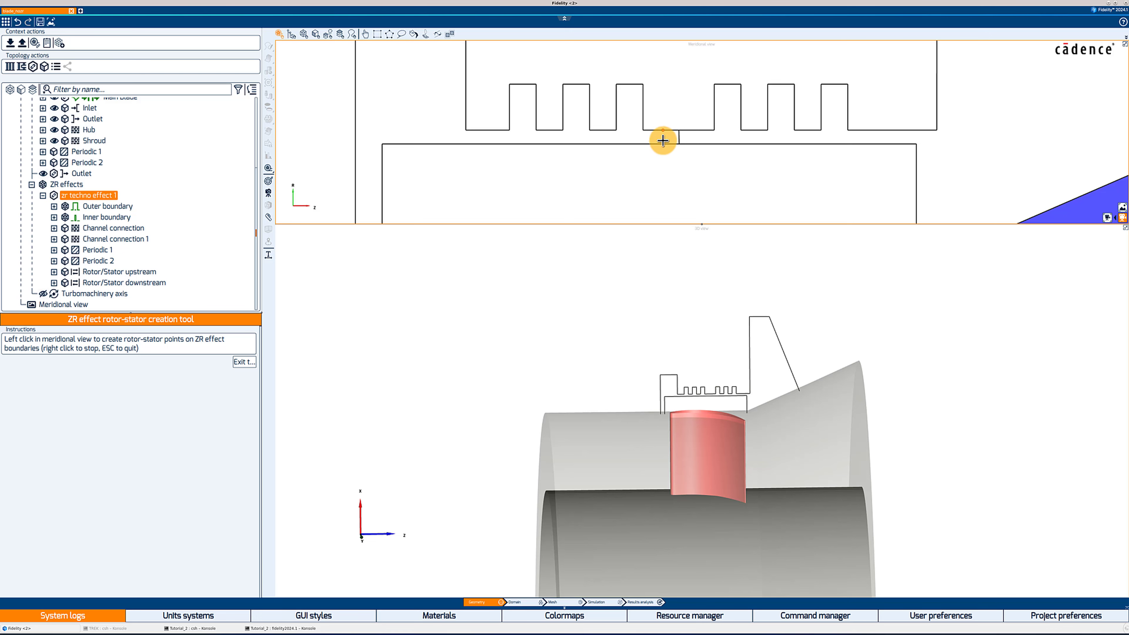
click(662, 143)
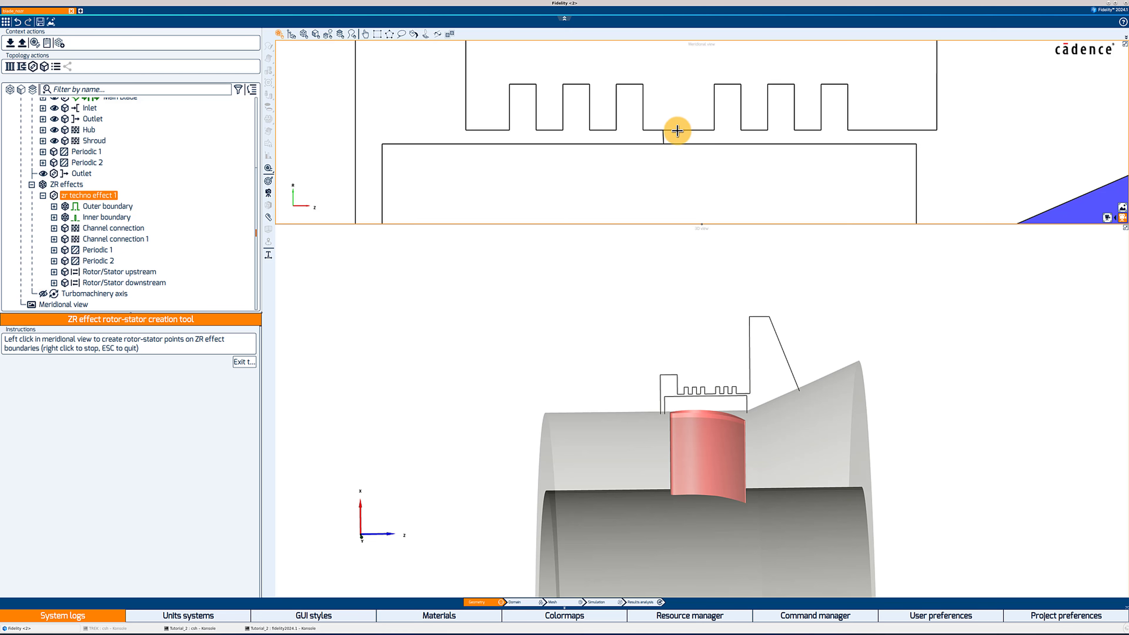
click(677, 143)
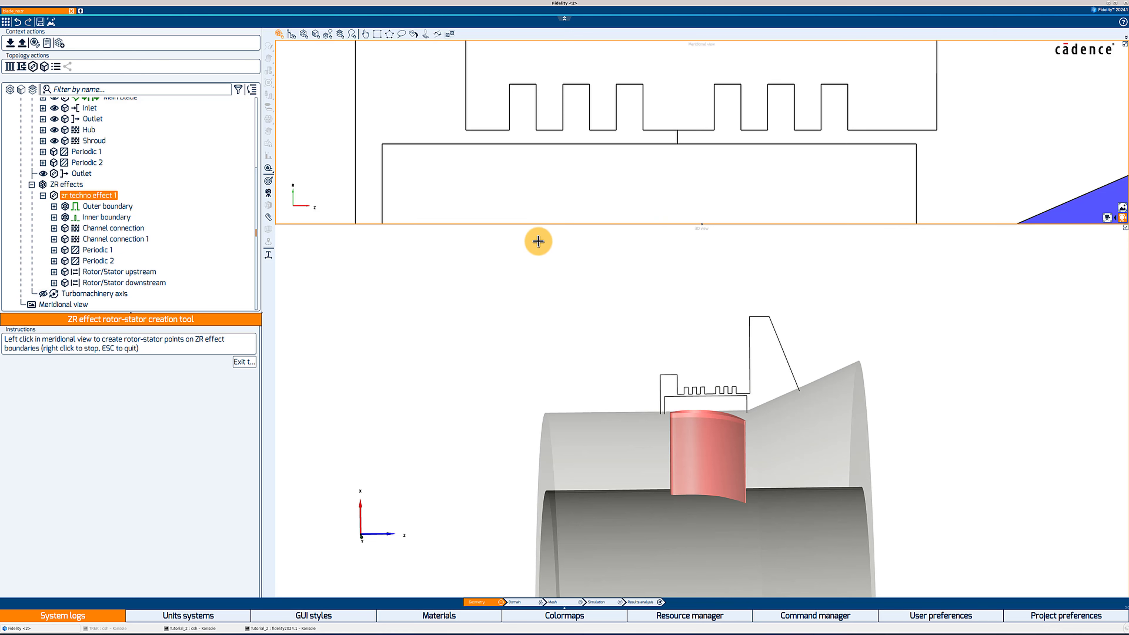
click(244, 362)
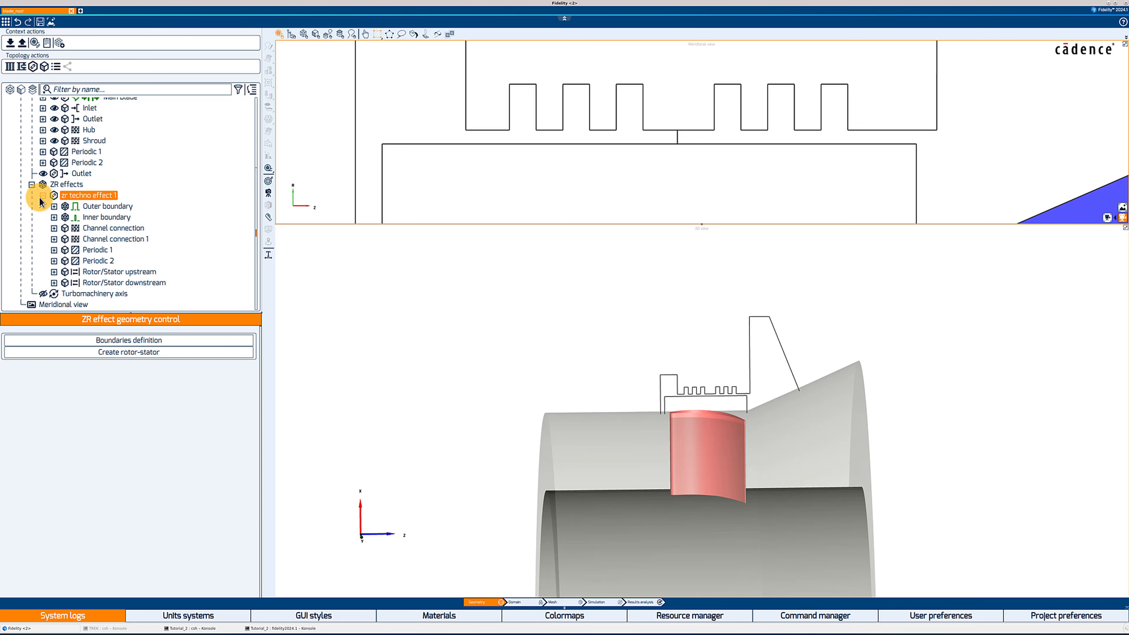
Create a mesh generation setup for the whole turbomachine.
scroll(26, 134, up, 3)
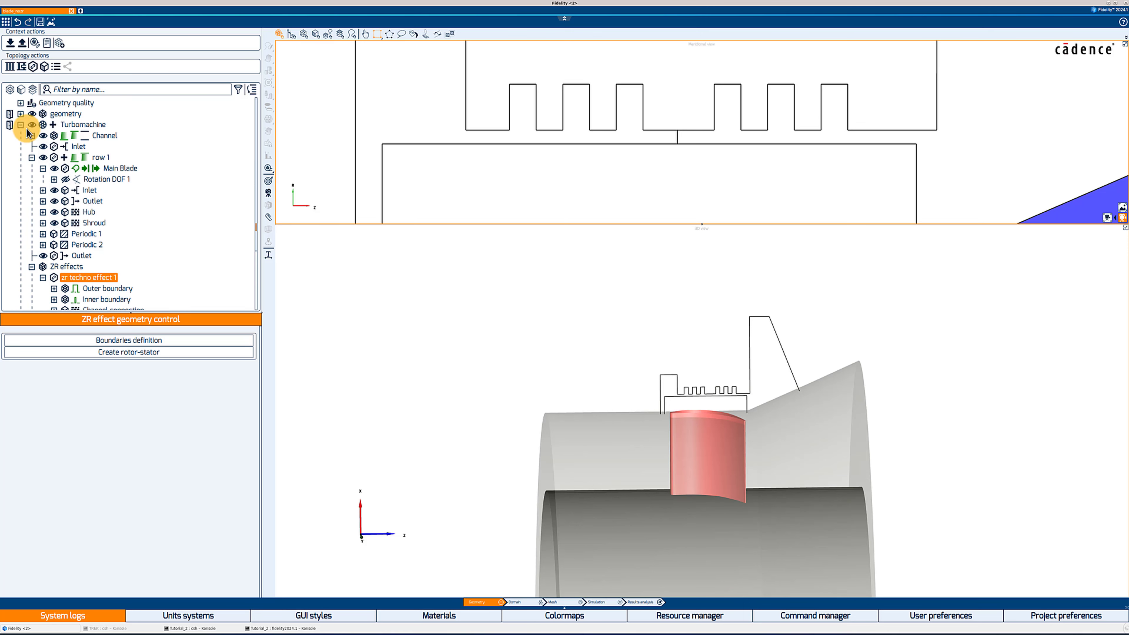
click(84, 127)
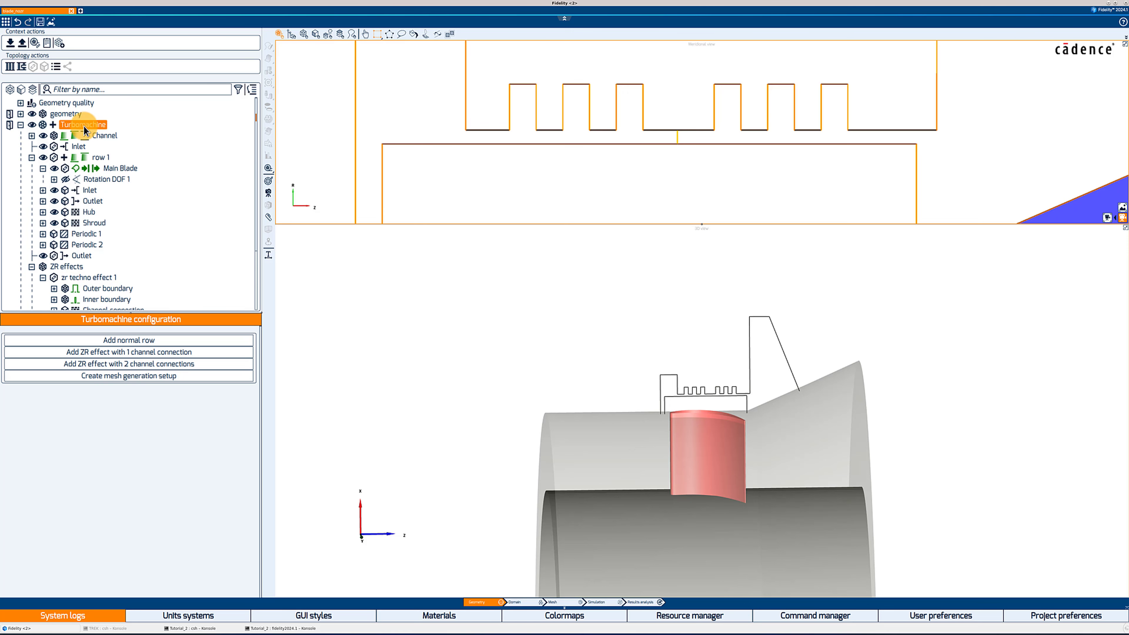
click(60, 43)
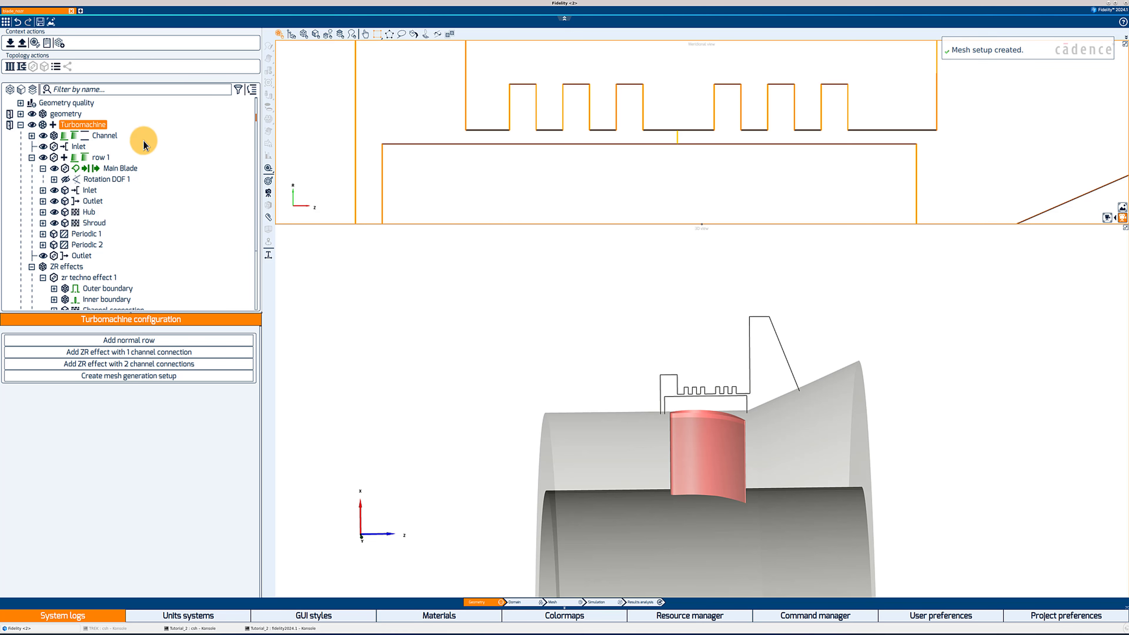
Set the periodicity of row 1 to 17 and reselect the turbomachine.
click(103, 136)
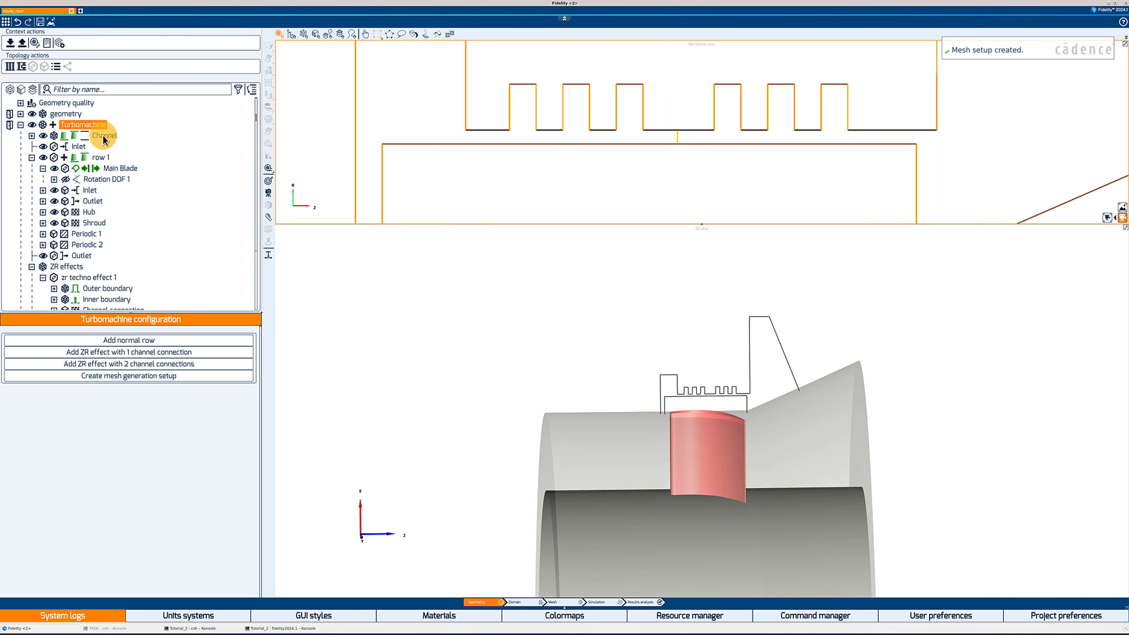
click(105, 158)
click(118, 341)
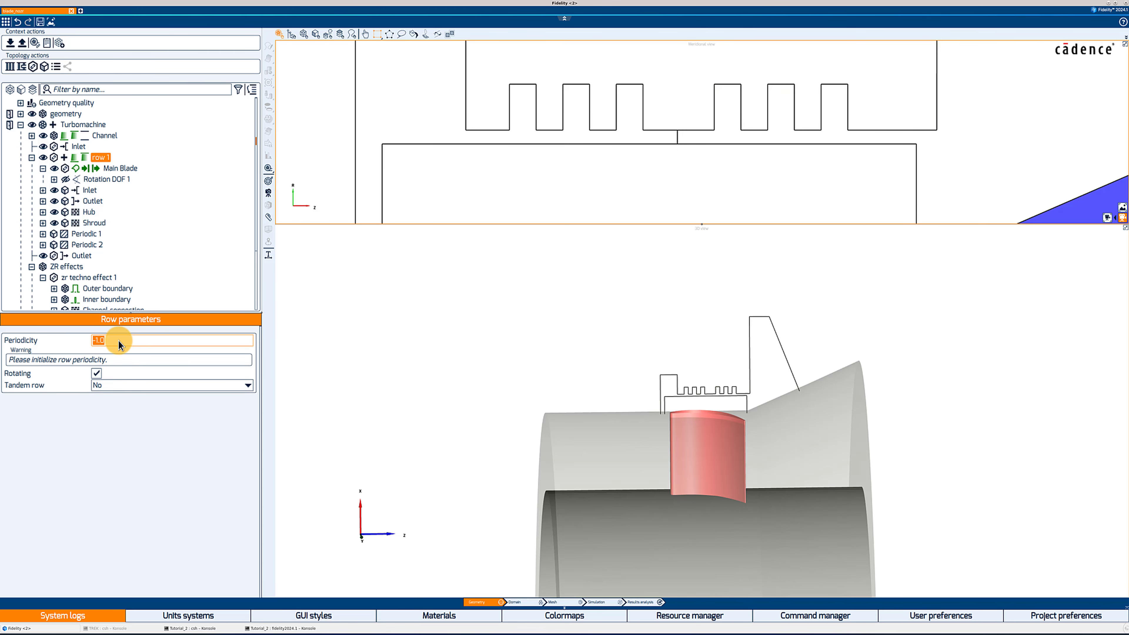
text(17)
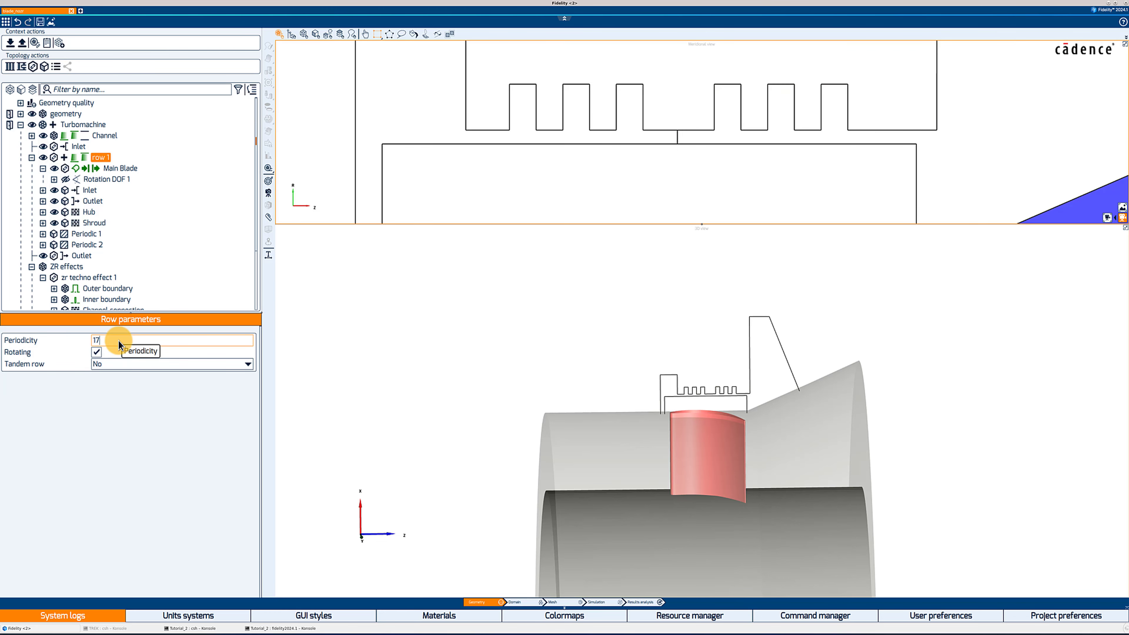
key(Return)
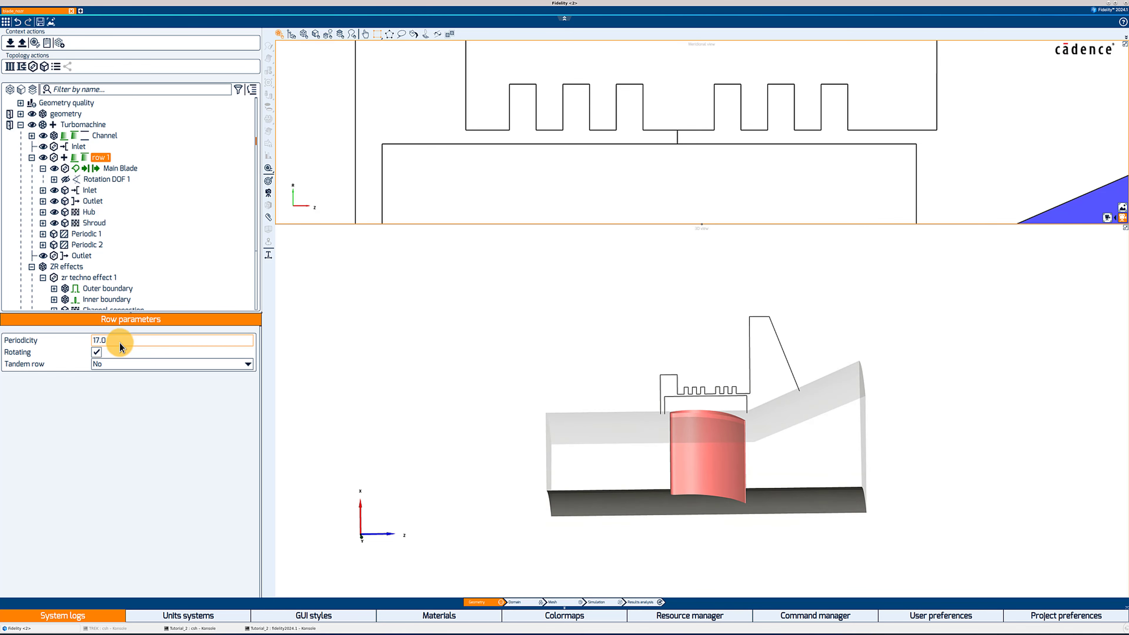
click(84, 122)
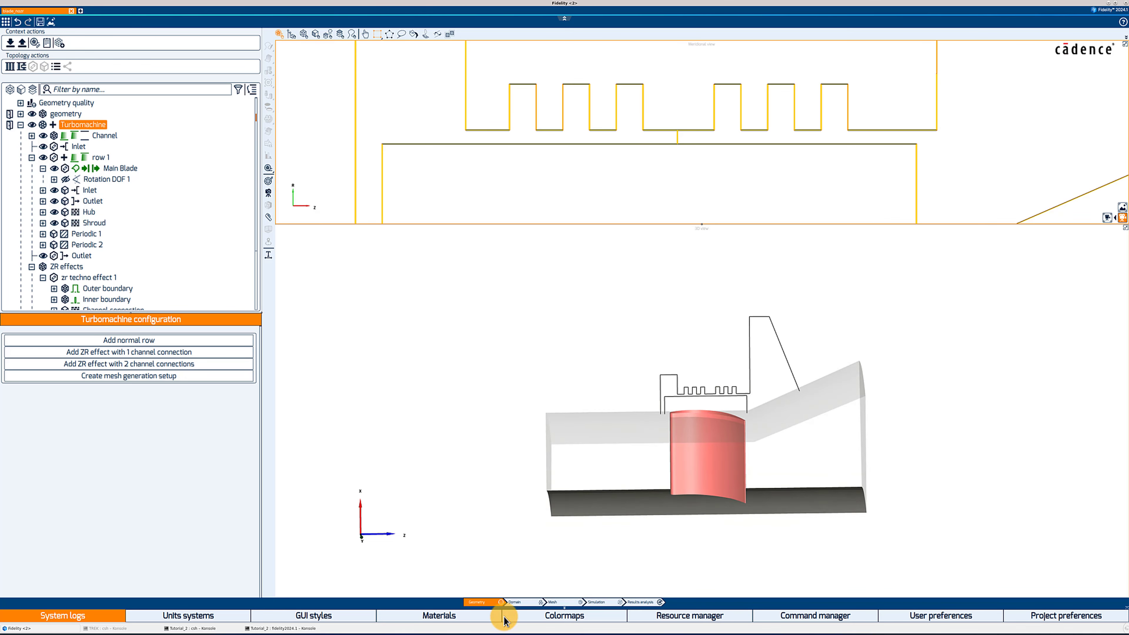